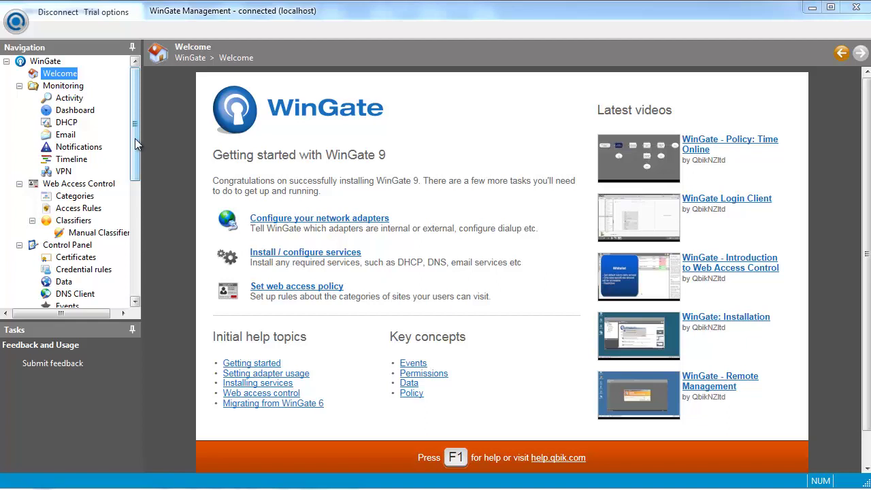
# Open the network connections list to review how each adapter is used
pyautogui.moveTo(136, 143); pyautogui.dragTo(139, 246)
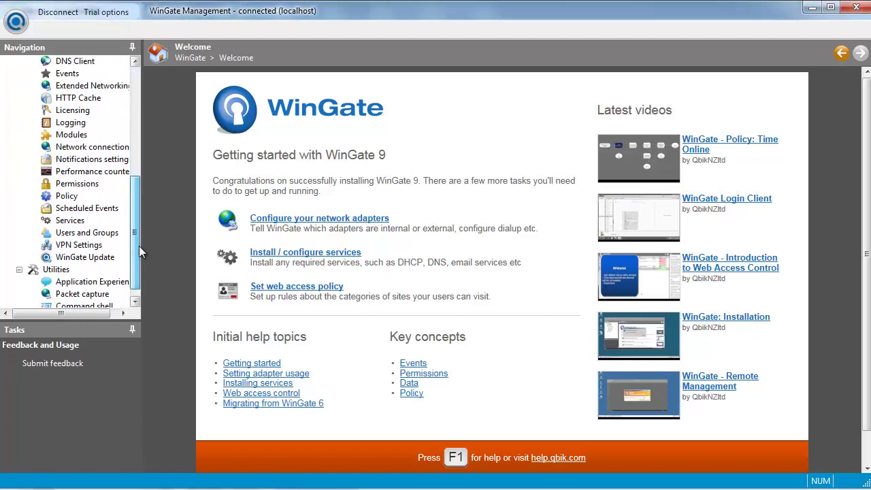
pyautogui.click(108, 154)
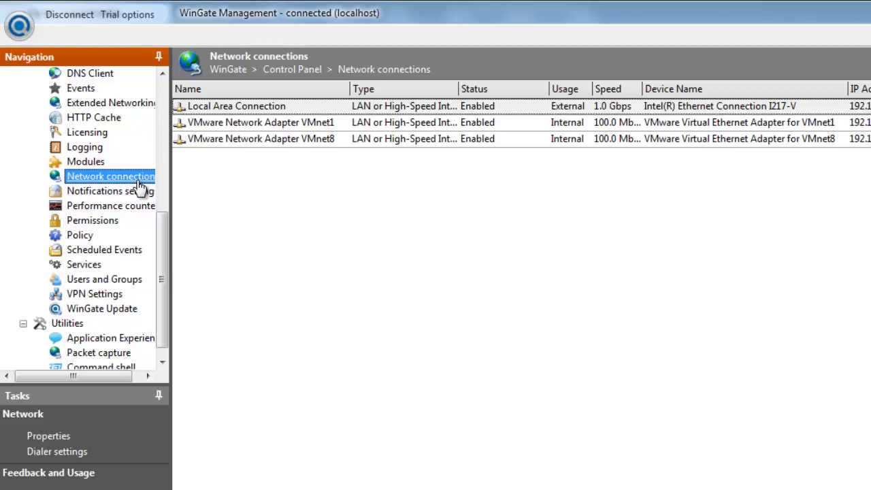
# Install a new WWW Proxy Service and name it Reverse Proxy Service
pyautogui.click(91, 266)
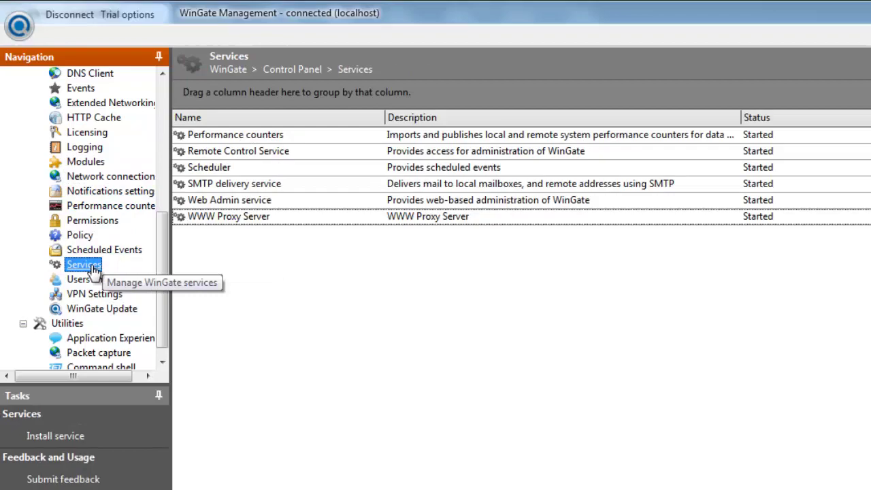
pyautogui.click(68, 437)
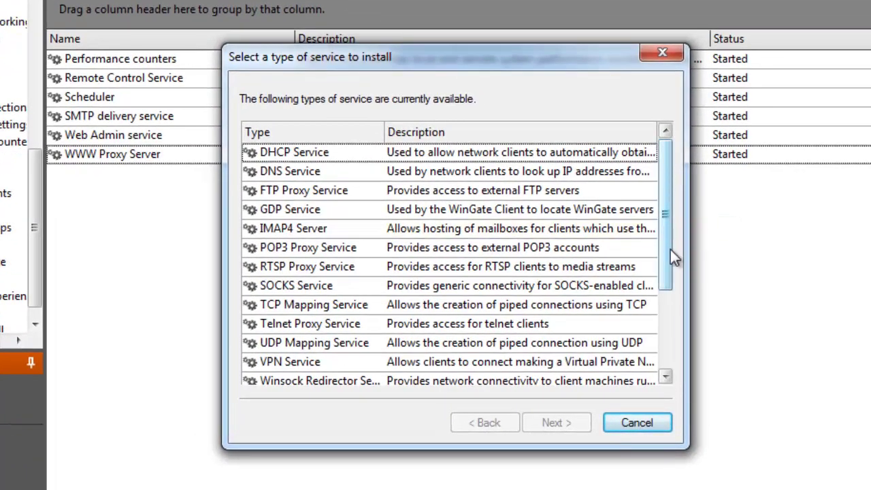
pyautogui.moveTo(670, 256); pyautogui.dragTo(687, 331)
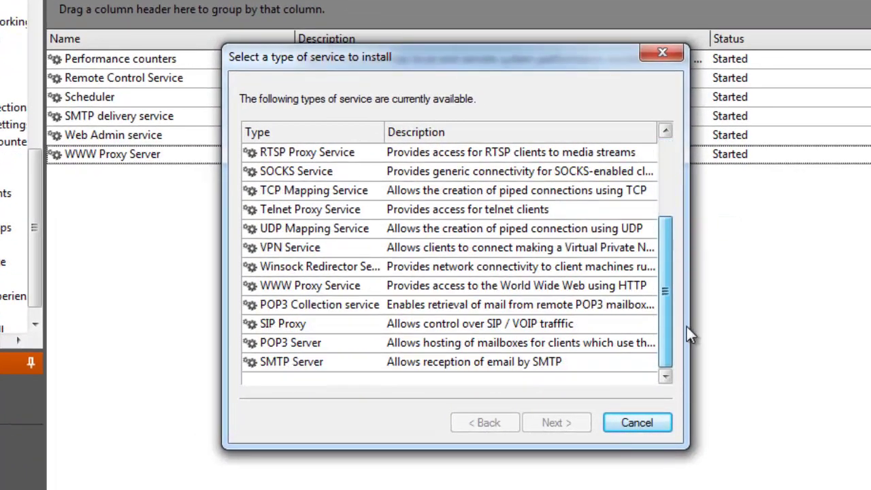
pyautogui.click(329, 284)
pyautogui.click(537, 423)
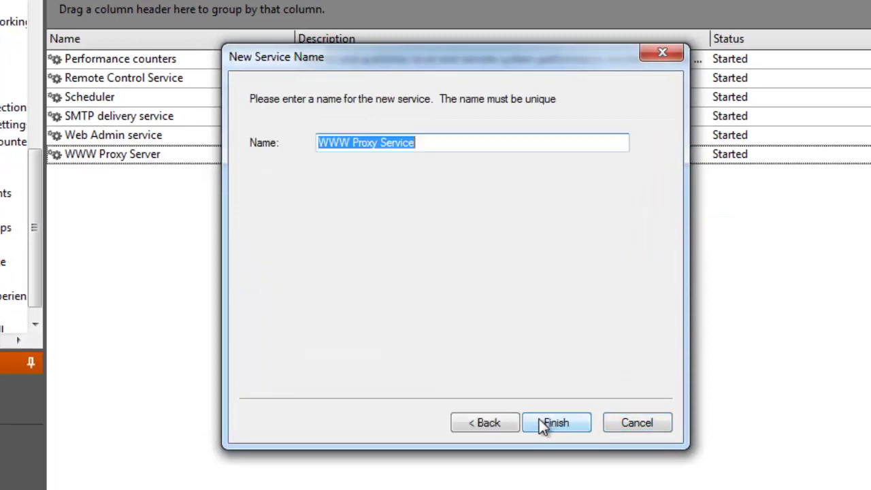
pyautogui.hotkey('ctrl', 'shift', 'Left')
pyautogui.hotkey('ctrl', 'shift', 'Left')
pyautogui.write('Reverse')
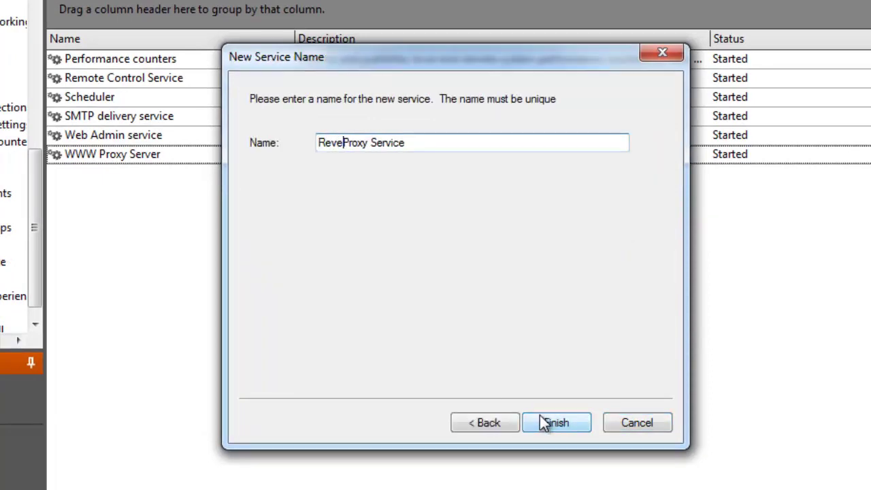
pyautogui.click(542, 415)
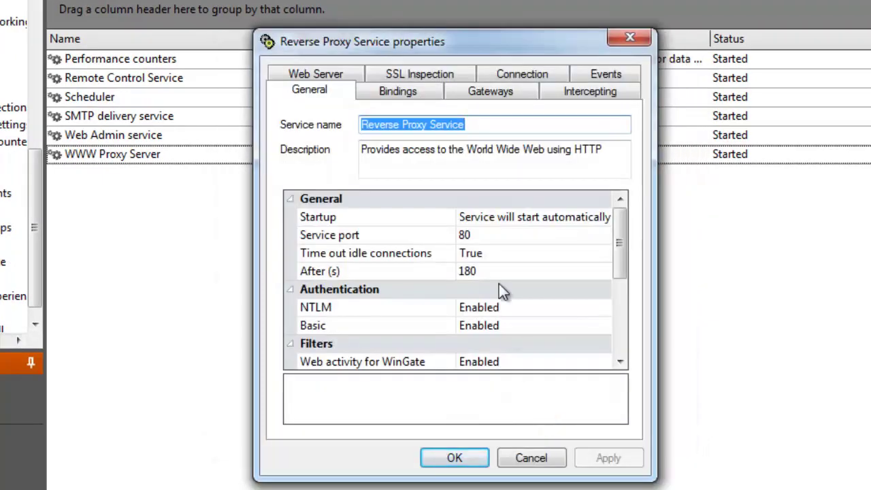
# Delete the internal adapter and 127.0.0.1 loopback binding policies from the Reverse Proxy Service
pyautogui.click(408, 91)
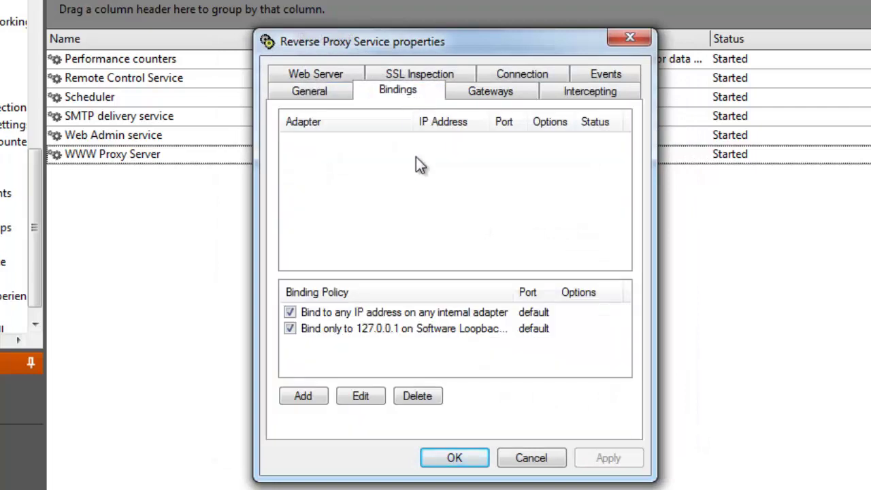
pyautogui.click(432, 314)
pyautogui.click(422, 396)
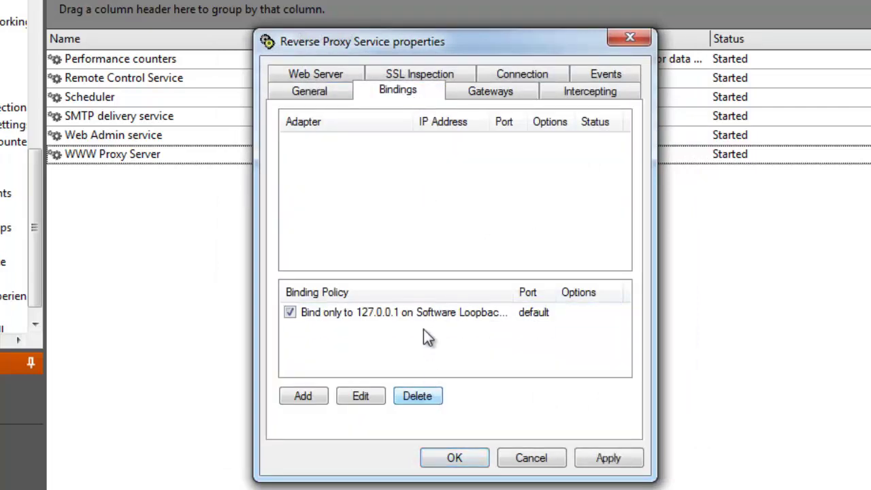
pyautogui.click(424, 316)
pyautogui.click(424, 397)
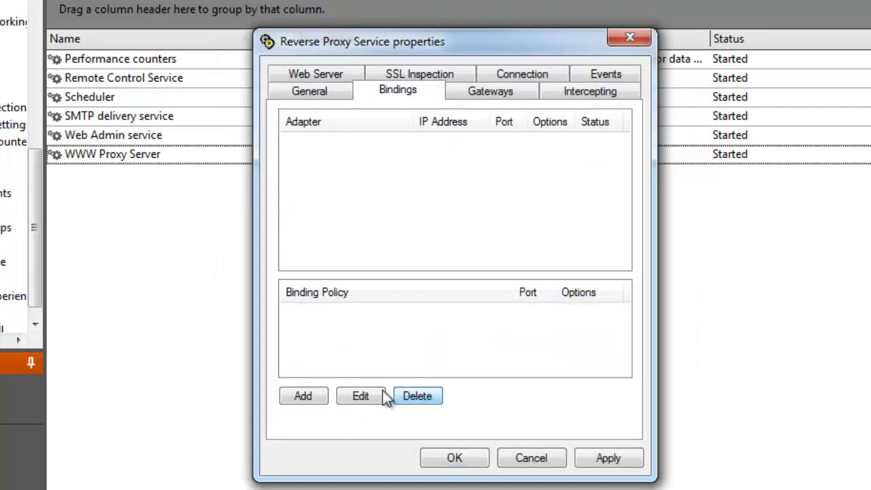
# Add and apply a binding policy for any external adapter, and widen the IP Address column in the bindings list
pyautogui.click(303, 397)
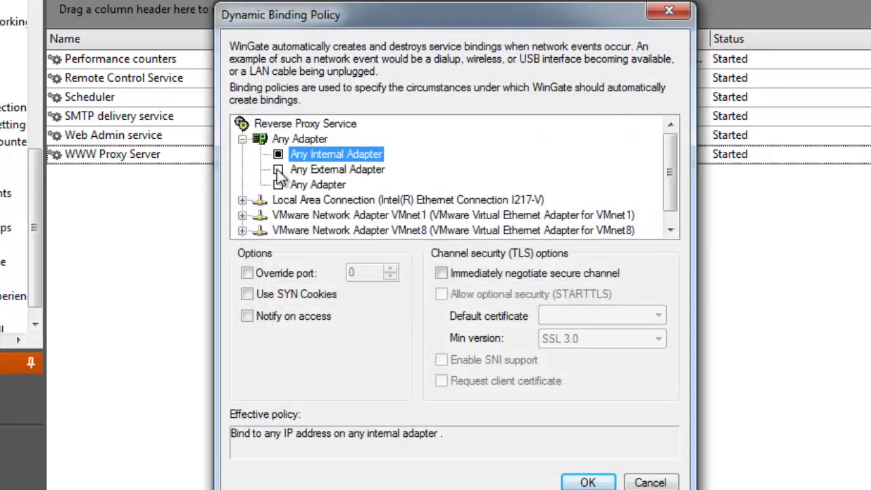
pyautogui.click(278, 169)
pyautogui.click(587, 482)
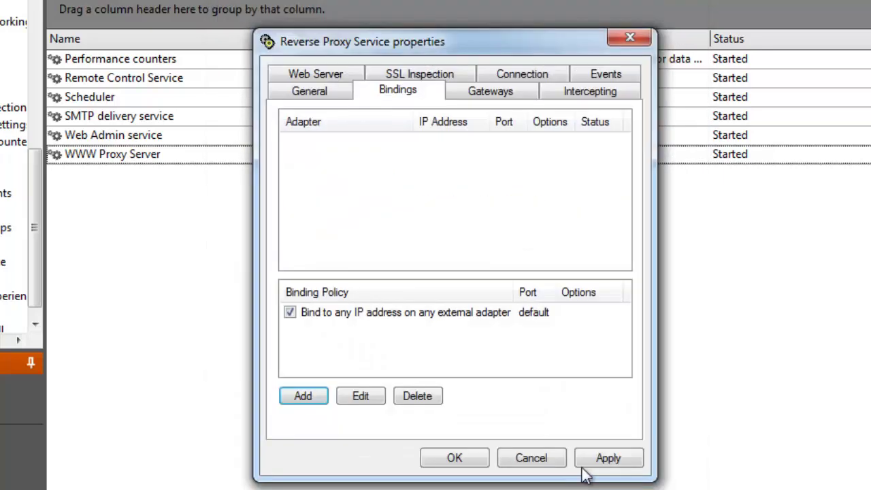
pyautogui.click(600, 463)
pyautogui.moveTo(496, 125); pyautogui.dragTo(512, 126)
# Add a web server site named "Test reverse proxy" to the Reverse Proxy Service
pyautogui.click(330, 73)
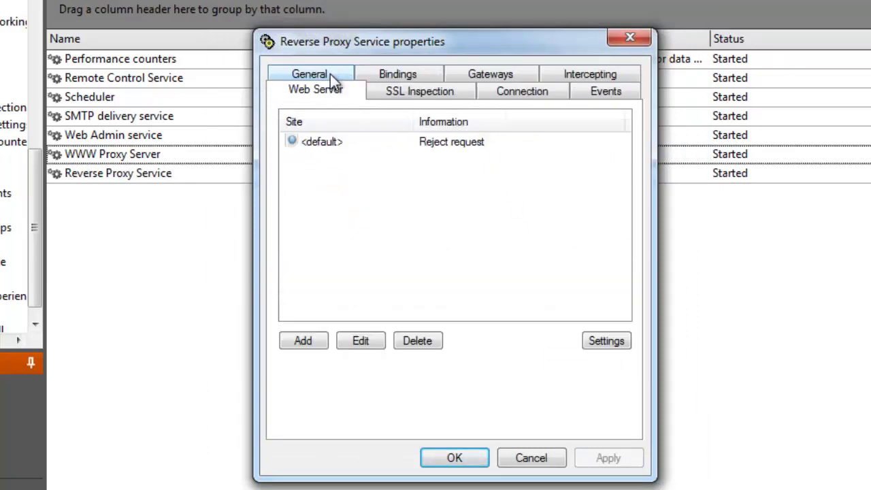
pyautogui.click(299, 337)
pyautogui.click(358, 132)
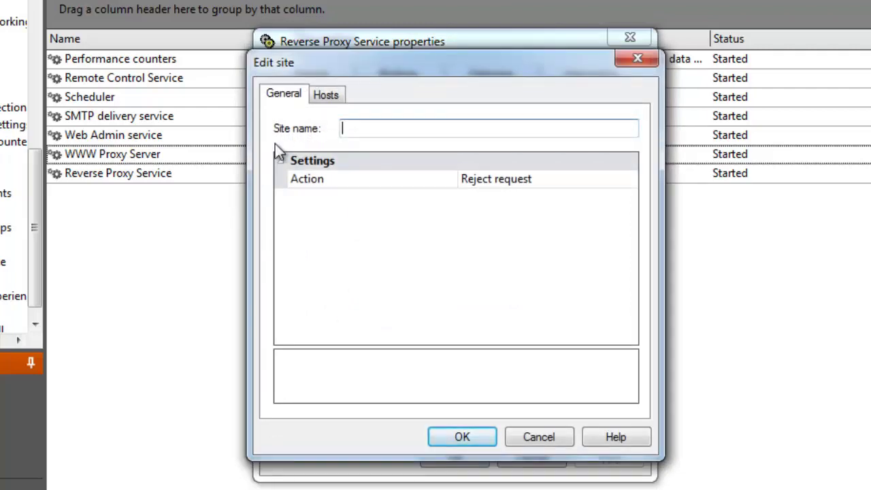
pyautogui.write('Test reverse proxy')
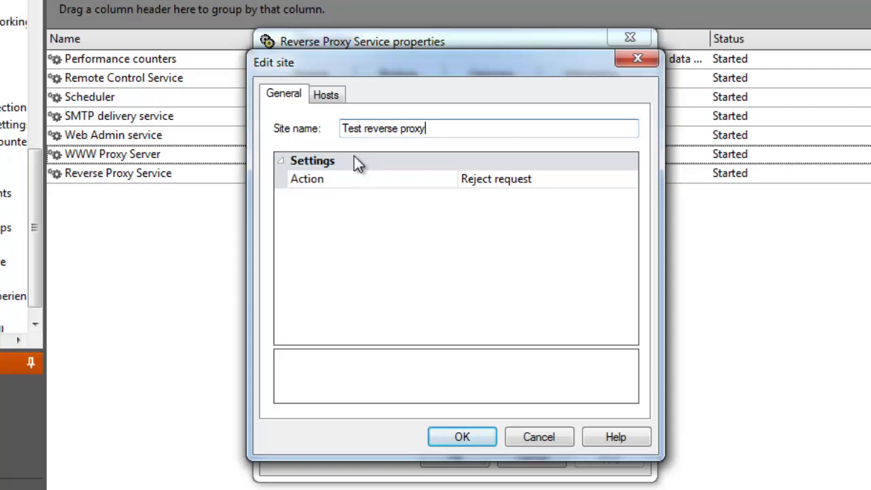
# Set the site's action to Reverse proxy, with internal server 192.168.74.100 on port 80
pyautogui.click(622, 178)
pyautogui.click(633, 180)
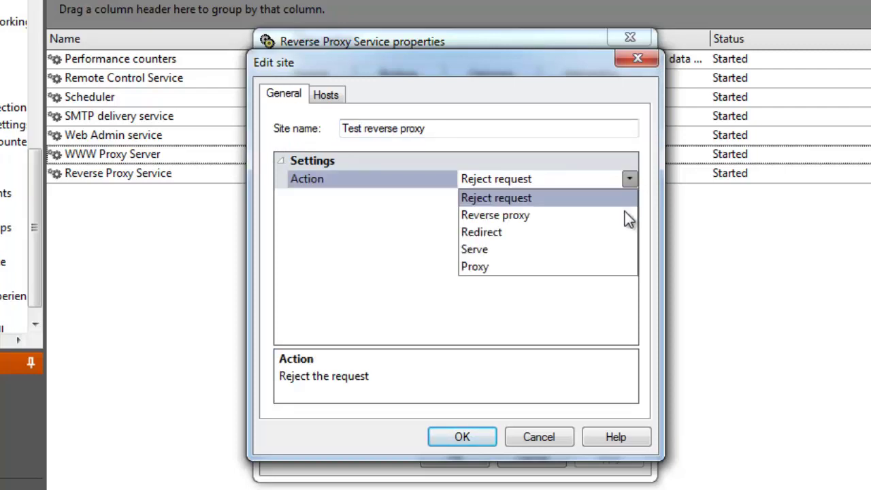
pyautogui.click(626, 216)
pyautogui.press('Down')
pyautogui.press('Down')
pyautogui.write('19')
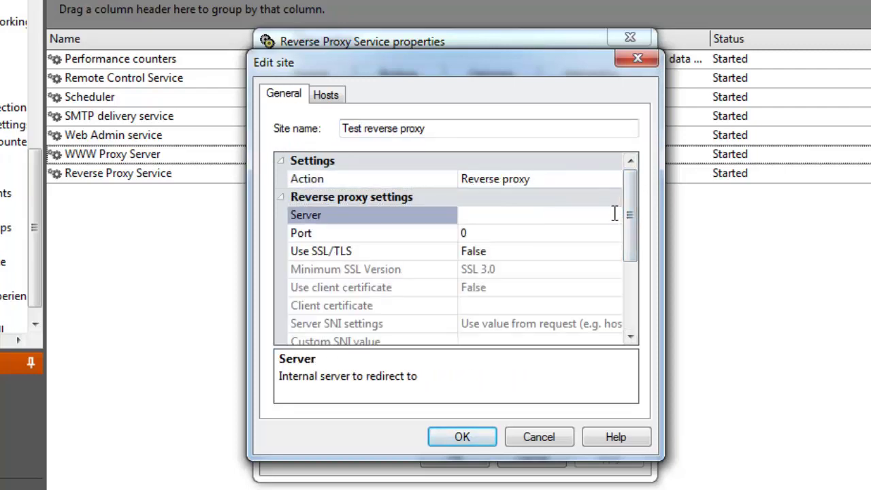
pyautogui.write('2.168.74.100')
pyautogui.click(611, 233)
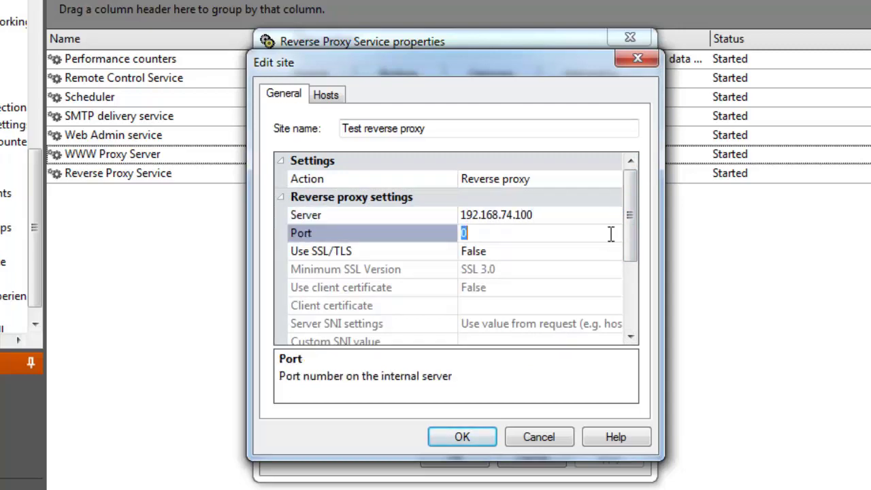
pyautogui.write('80')
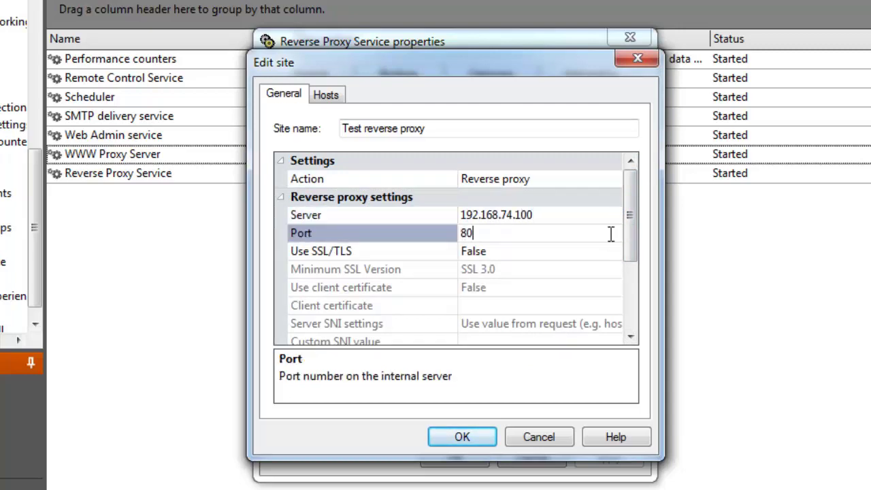
# Add reverse.wingate.com as the site's matching host header, and save the site and the service properties
pyautogui.click(343, 101)
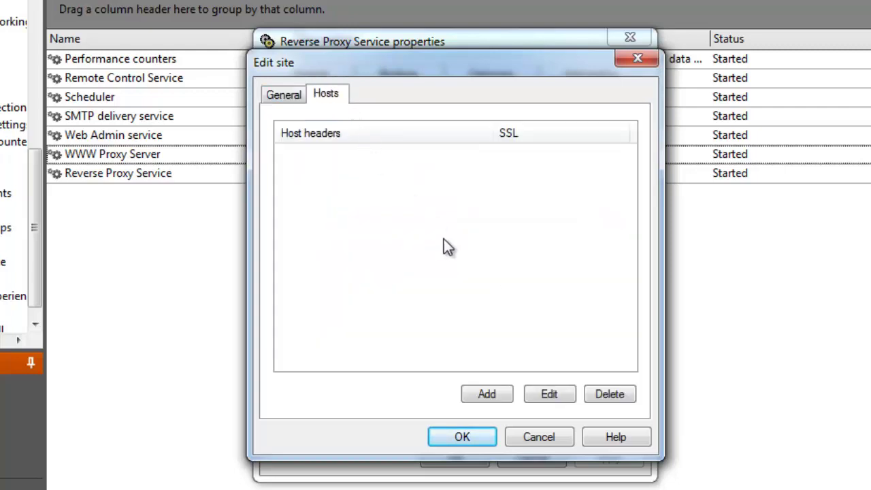
pyautogui.click(486, 395)
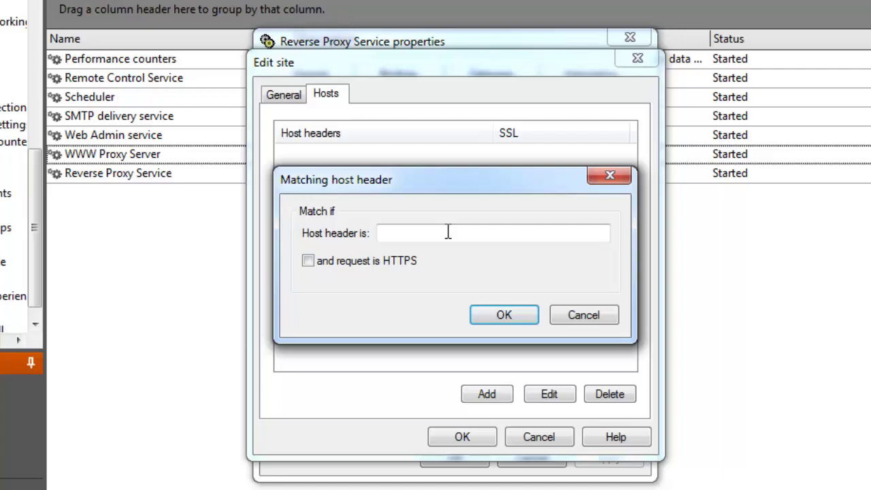
pyautogui.write('reverse')
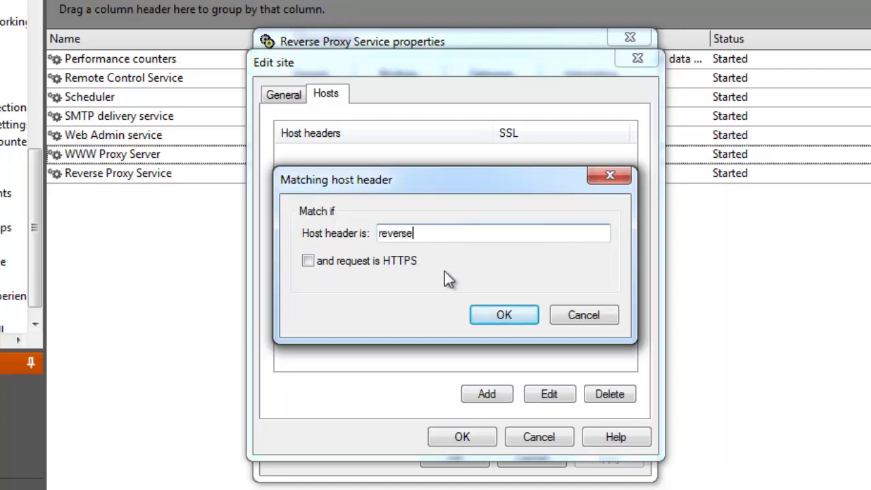
pyautogui.write('.wingate.com')
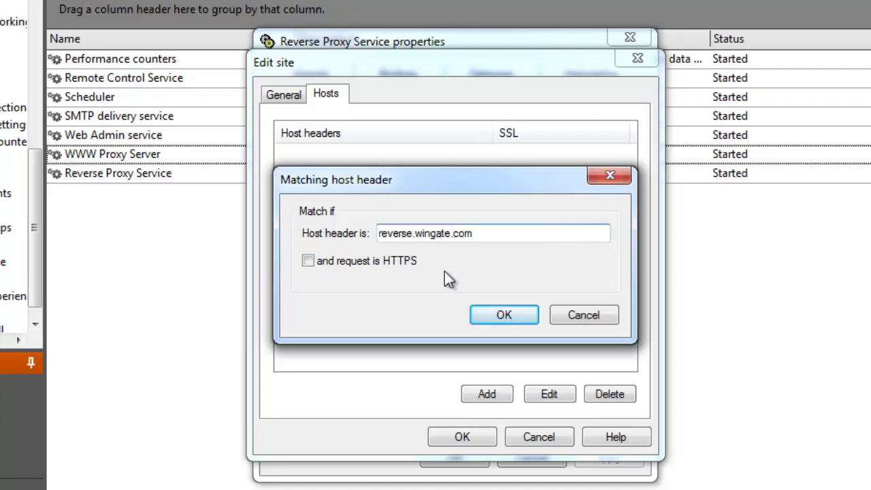
pyautogui.click(494, 316)
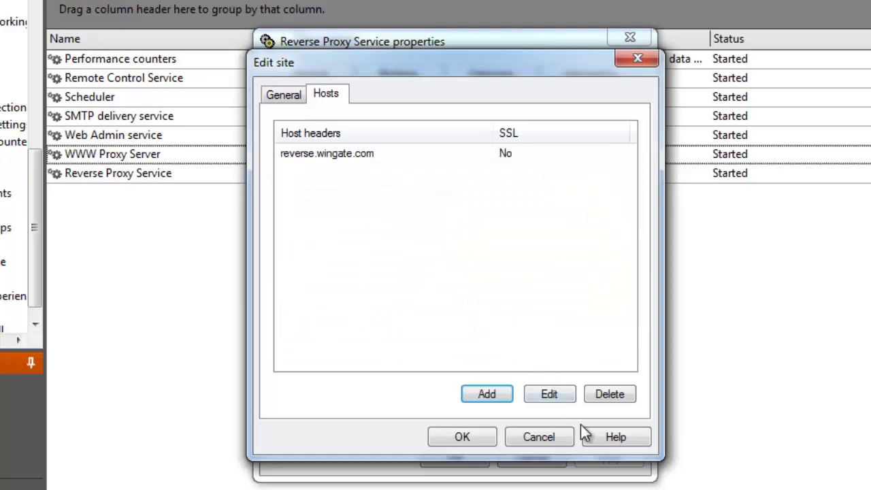
pyautogui.click(492, 440)
pyautogui.click(590, 461)
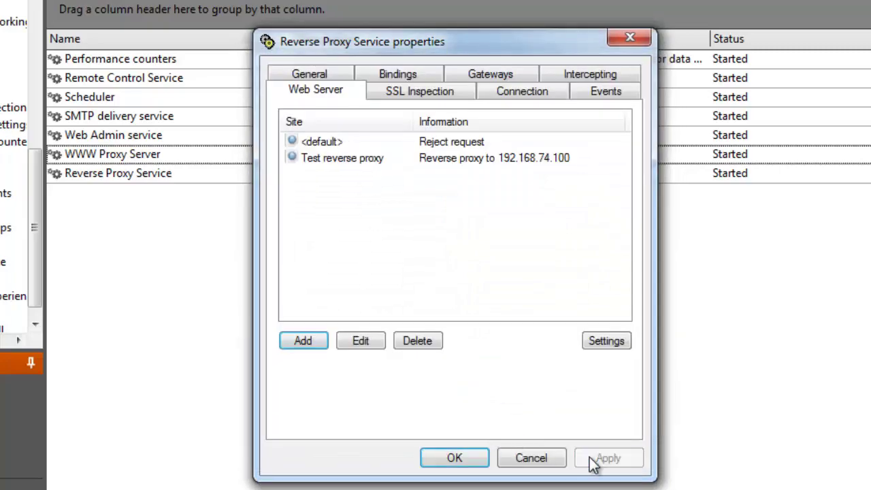
pyautogui.click(480, 459)
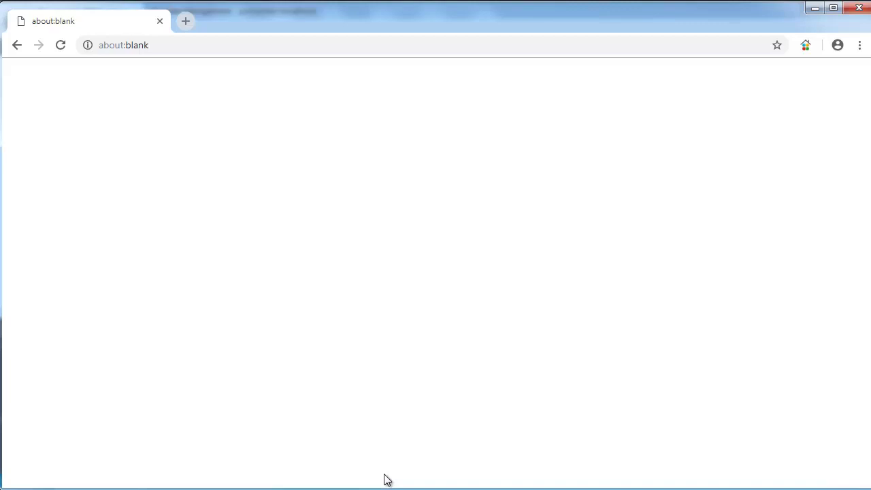
# Switch to the Chrome browser and load reverse.wingate.com to test the reverse proxy
pyautogui.hotkey('ctrl', 'l')
pyautogui.write('rever')
pyautogui.press('Return')
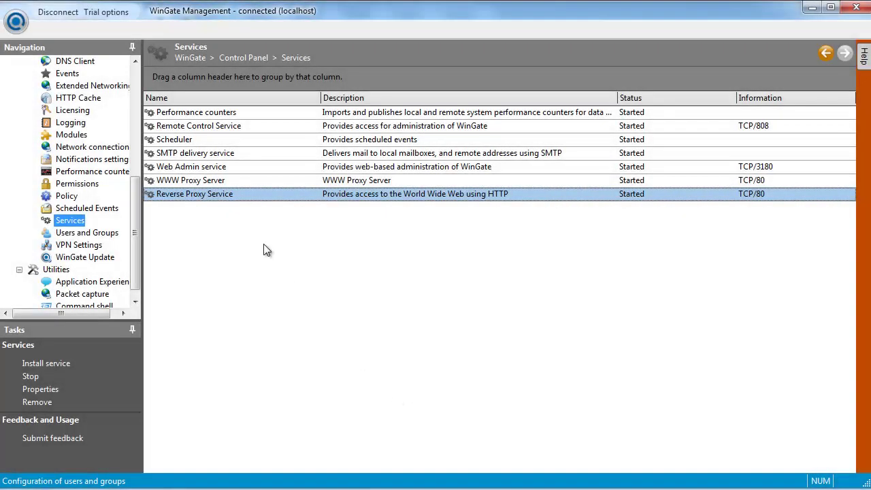
# Back in WinGate Management, start another Reverse Proxy Service binding policy for any external adapter, overriding the port to 443
pyautogui.doubleClick(218, 195)
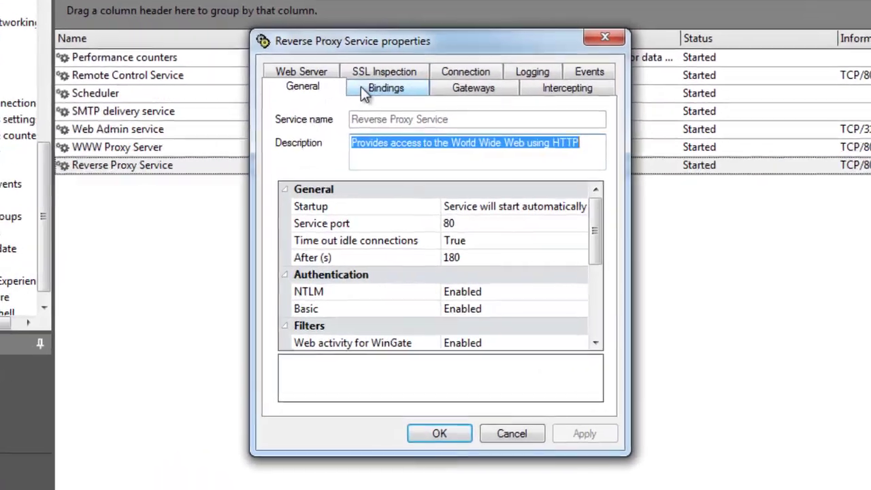
pyautogui.click(376, 118)
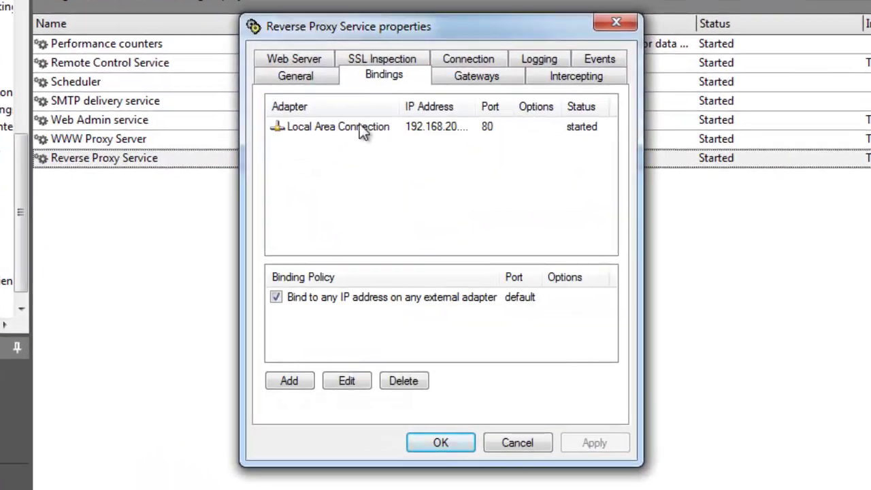
pyautogui.click(300, 385)
pyautogui.click(279, 155)
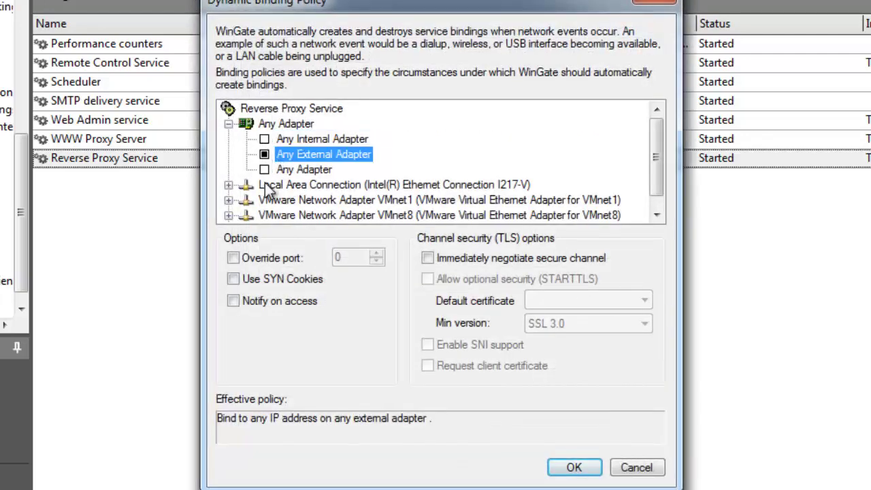
pyautogui.click(234, 258)
pyautogui.doubleClick(363, 257)
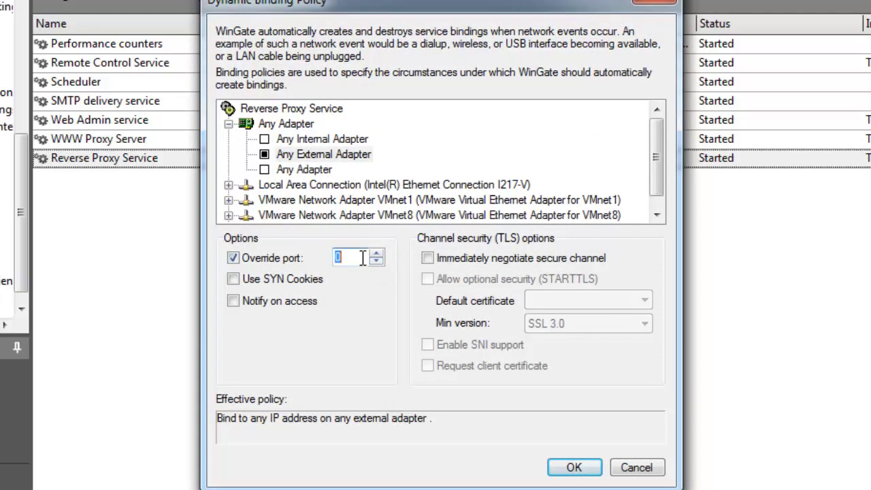
pyautogui.write('443')
# Enable immediate secure channel negotiation with default certificate star_wingate_com, apply the new binding policy, and widen the IP Address column
pyautogui.click(479, 257)
pyautogui.click(577, 301)
pyautogui.click(576, 319)
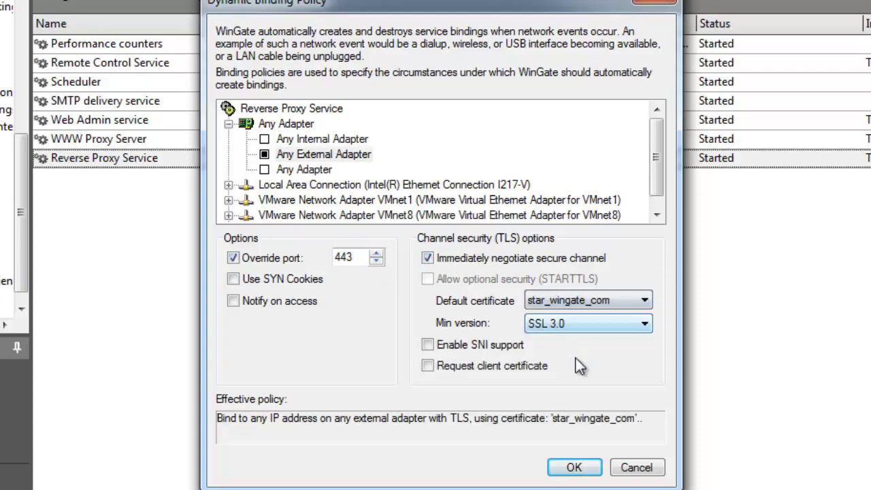
pyautogui.click(562, 468)
pyautogui.click(586, 443)
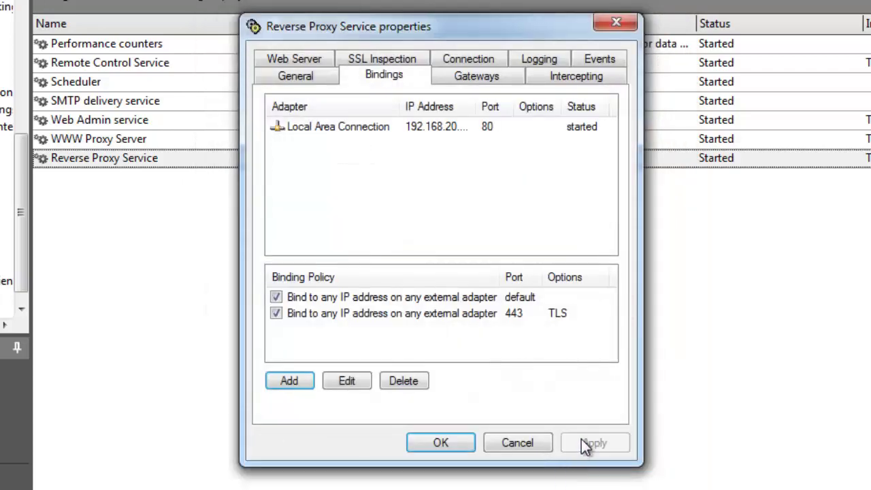
pyautogui.moveTo(477, 107); pyautogui.dragTo(487, 107)
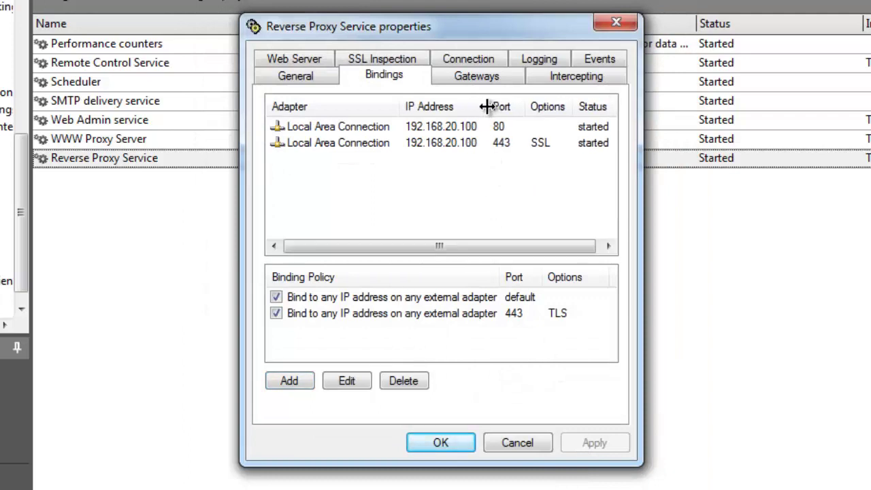
# Add a web server site named "Test secure reverse proxy" to the service and set its action to Reverse proxy
pyautogui.click(291, 58)
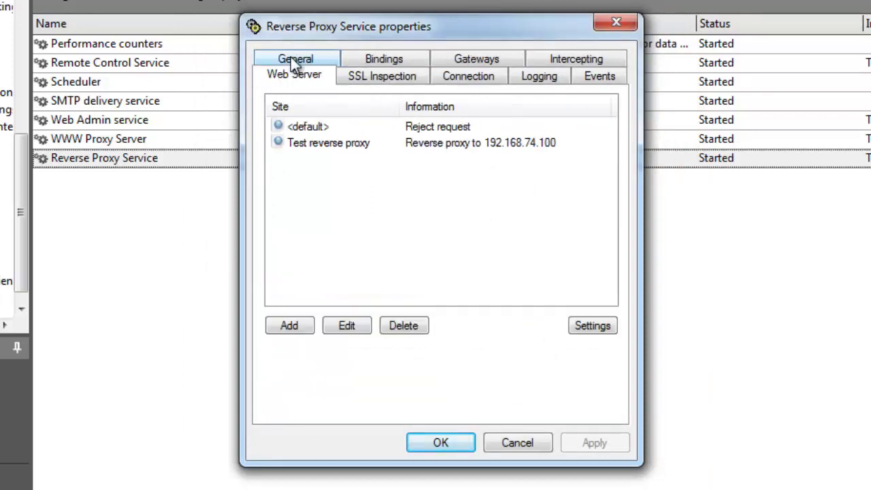
pyautogui.click(289, 325)
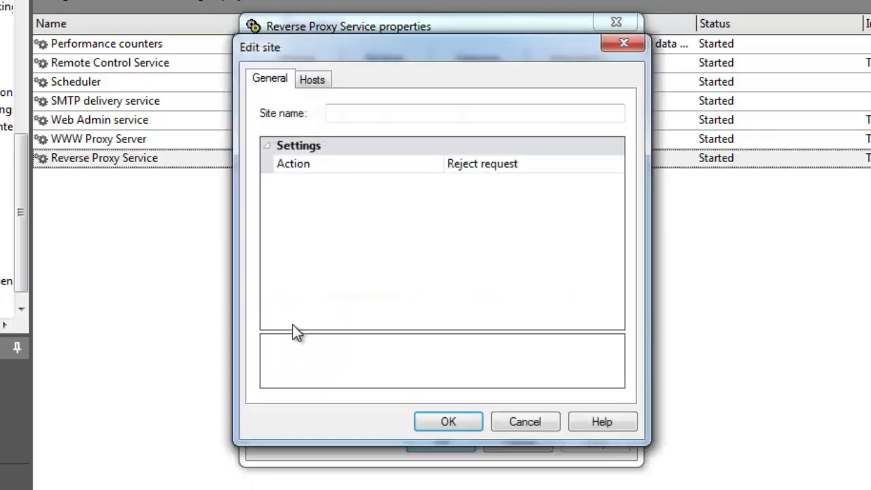
pyautogui.click(331, 111)
pyautogui.write('Test secure reverse proxy')
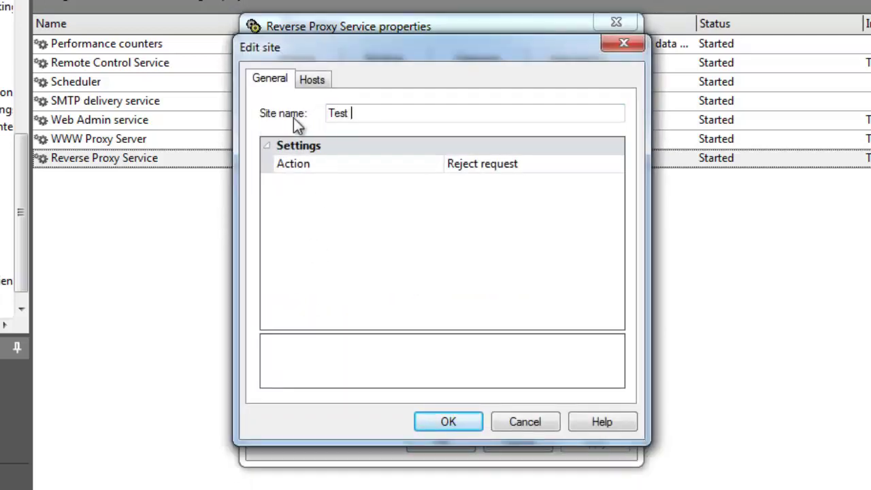
pyautogui.click(620, 164)
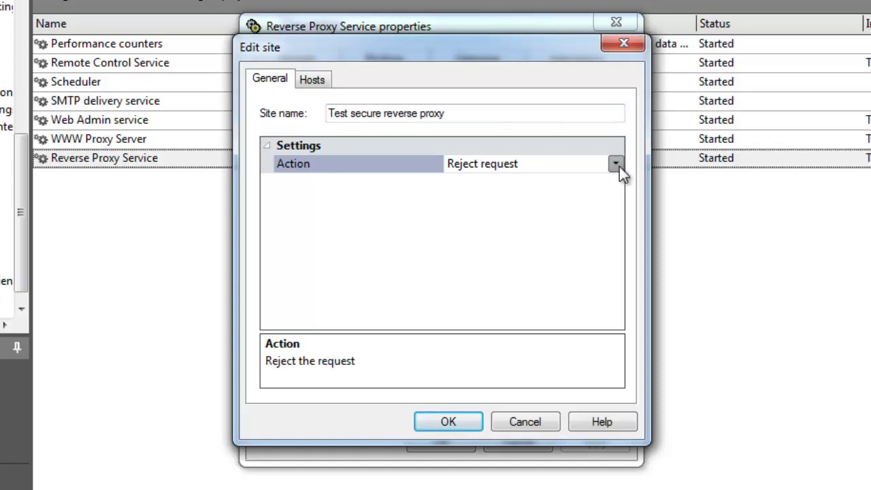
pyautogui.click(616, 165)
pyautogui.click(584, 200)
# Point the new site's reverse proxy at internal server 192.168.74.100 on port 80
pyautogui.click(583, 202)
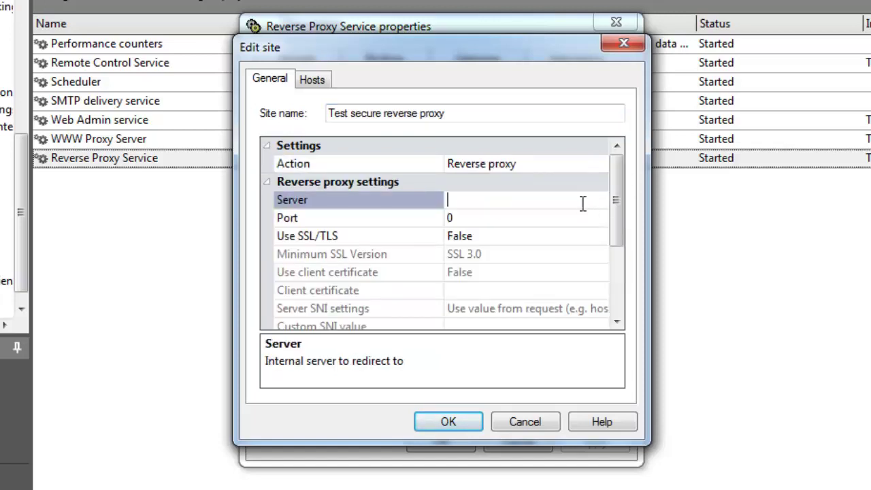
pyautogui.write('192.168.74.100')
pyautogui.click(581, 218)
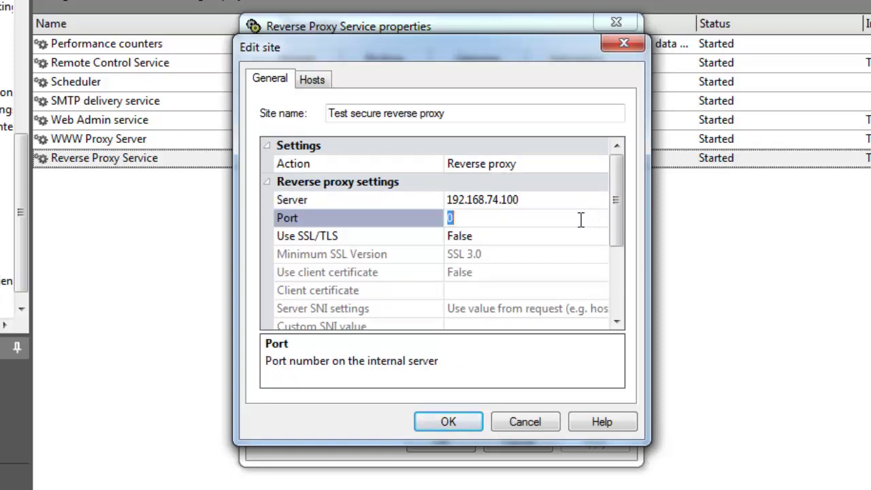
pyautogui.write('80')
# Add reverse.wingate.com as the site's matching host header for HTTPS requests only, and save the site and the service properties
pyautogui.click(317, 82)
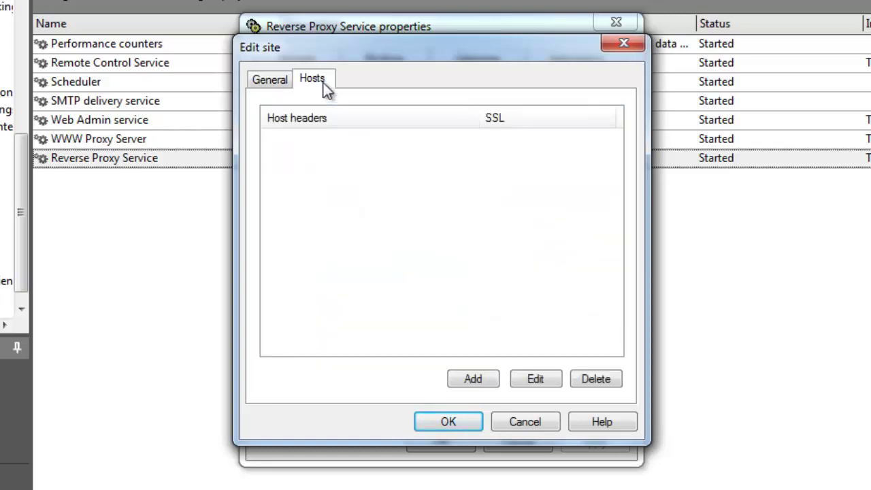
pyautogui.click(477, 377)
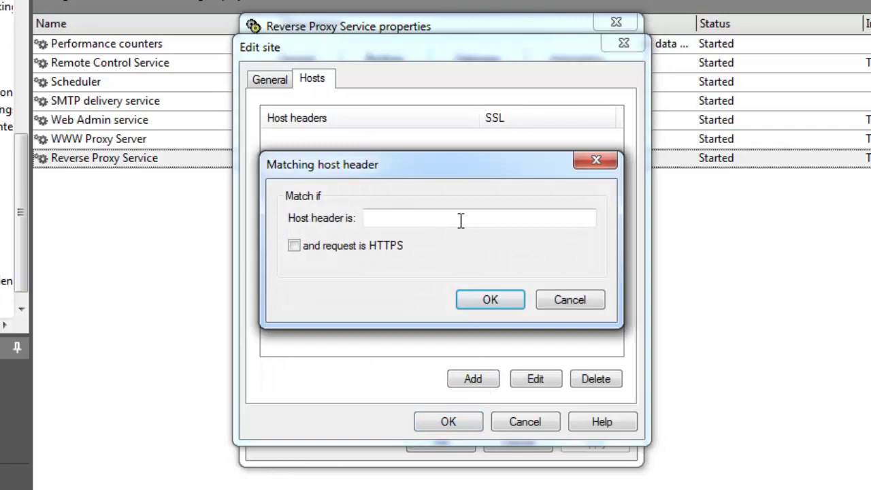
pyautogui.write('reverse')
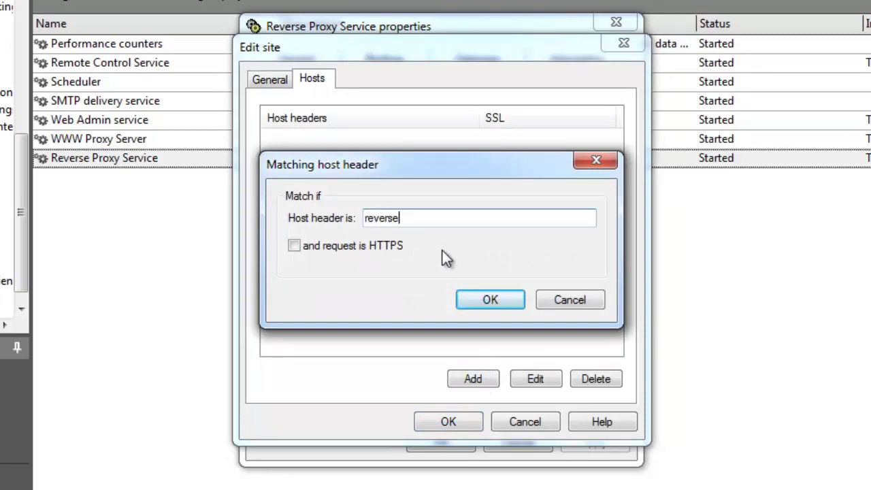
pyautogui.write('.wingate.com')
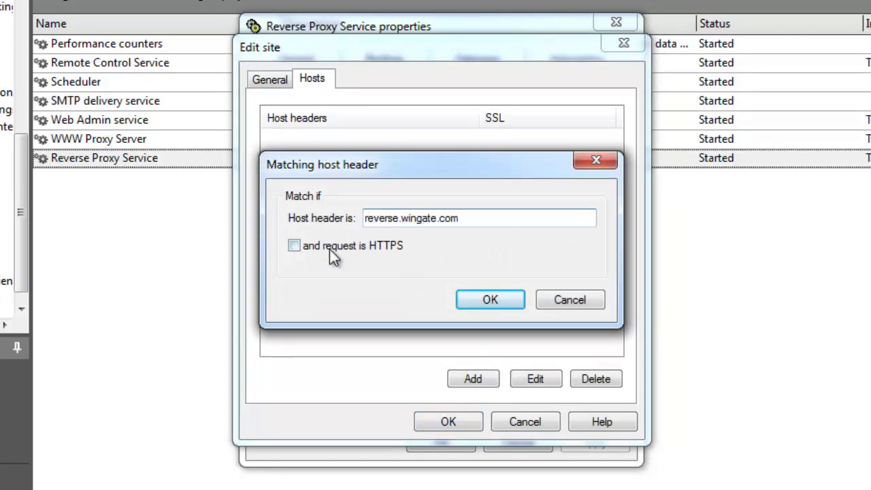
pyautogui.click(297, 245)
pyautogui.click(482, 303)
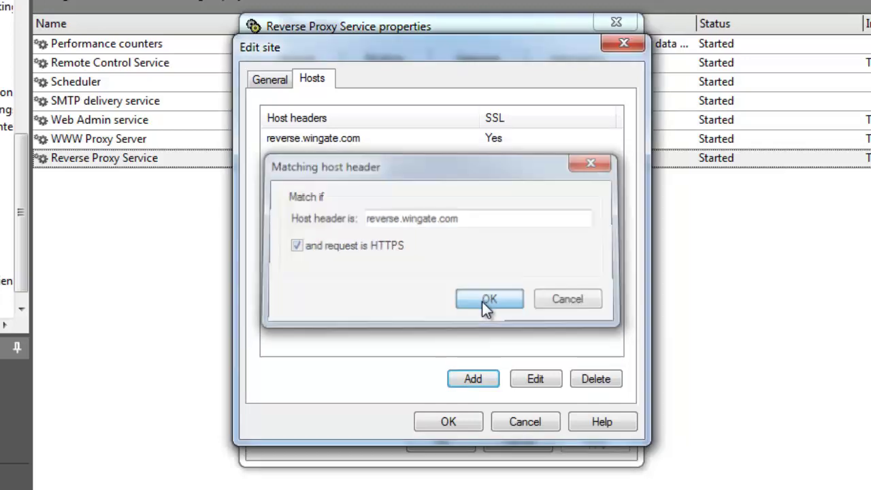
pyautogui.click(450, 420)
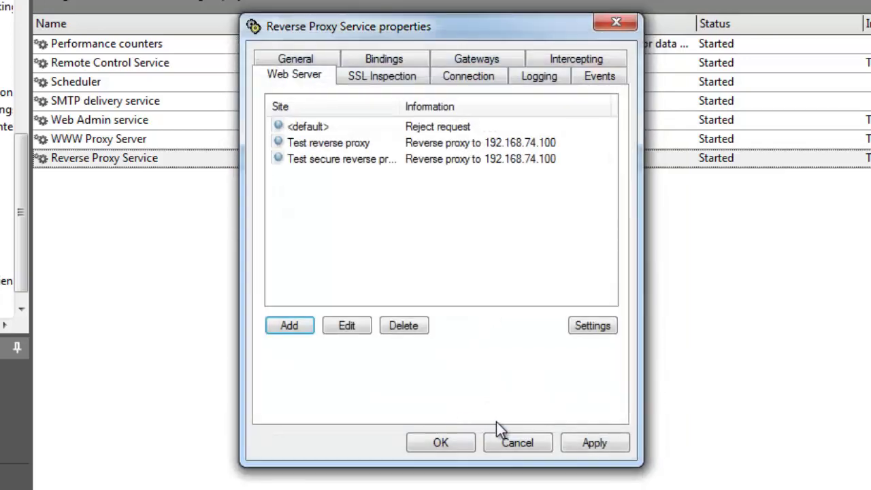
pyautogui.click(462, 443)
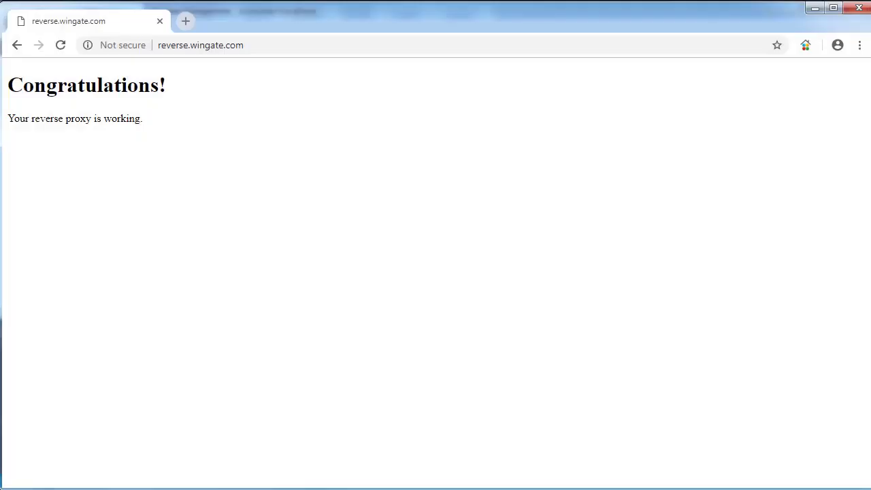
pyautogui.hotkey('ctrl', 'l')
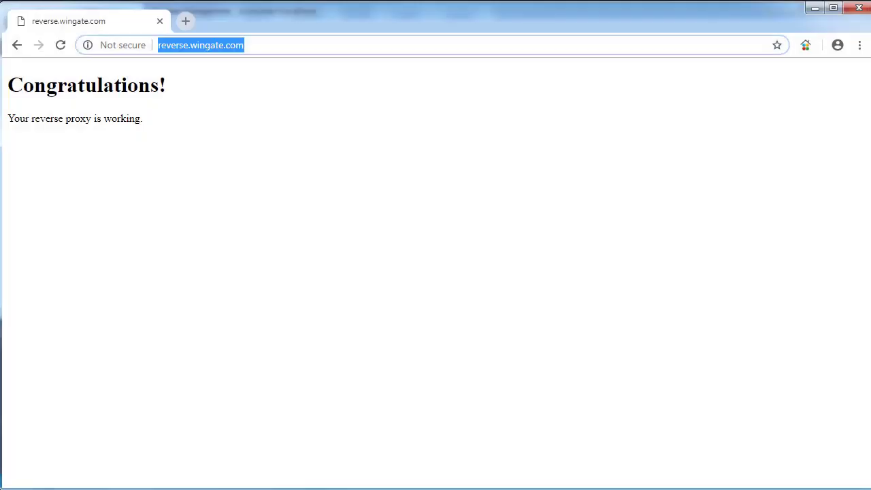
pyautogui.write('https://rev')
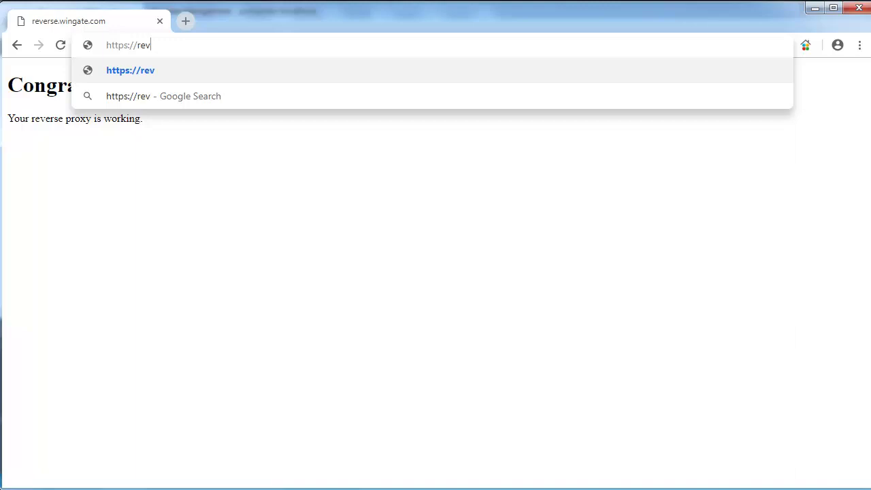
pyautogui.write('erse.wingate.com')
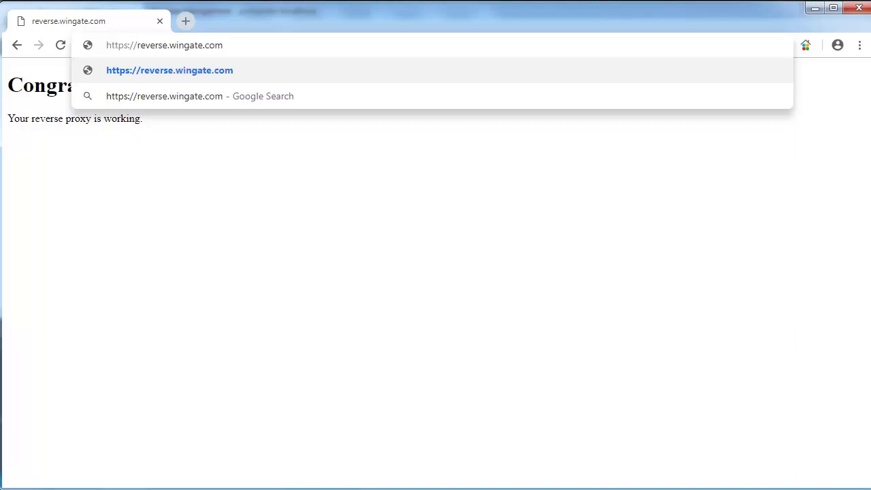
pyautogui.press('Return')
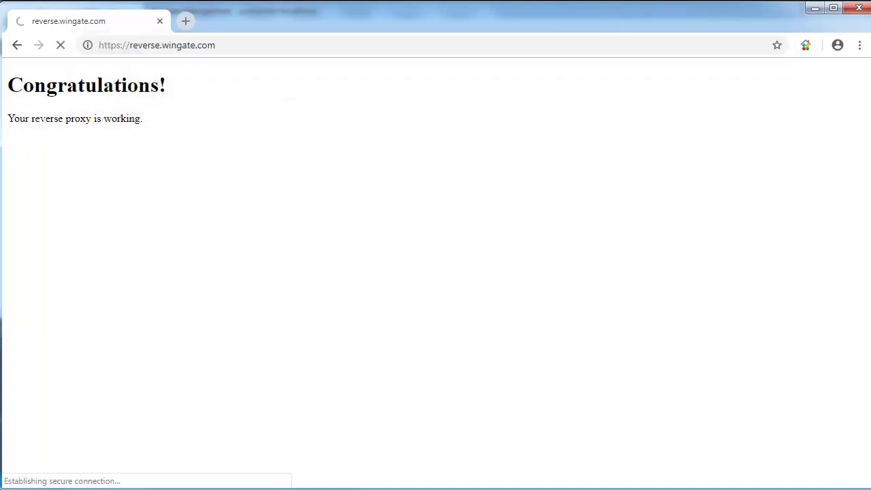
pyautogui.click(89, 46)
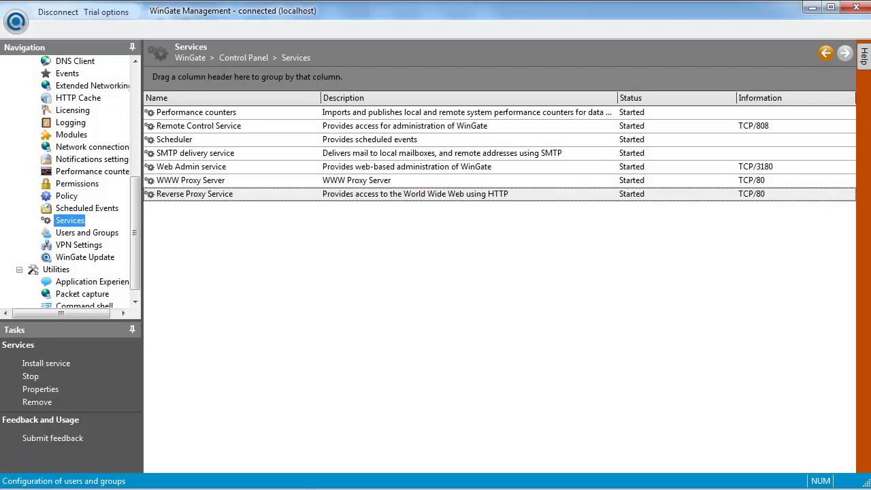
# Back in WinGate Management, start a new web access rule named "Secure reverse proxy"
pyautogui.scroll(6, 138, 248)
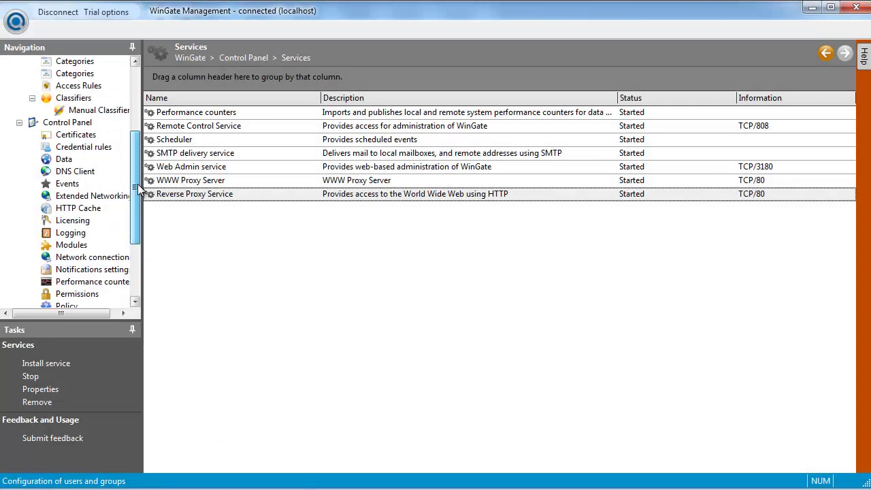
pyautogui.click(97, 214)
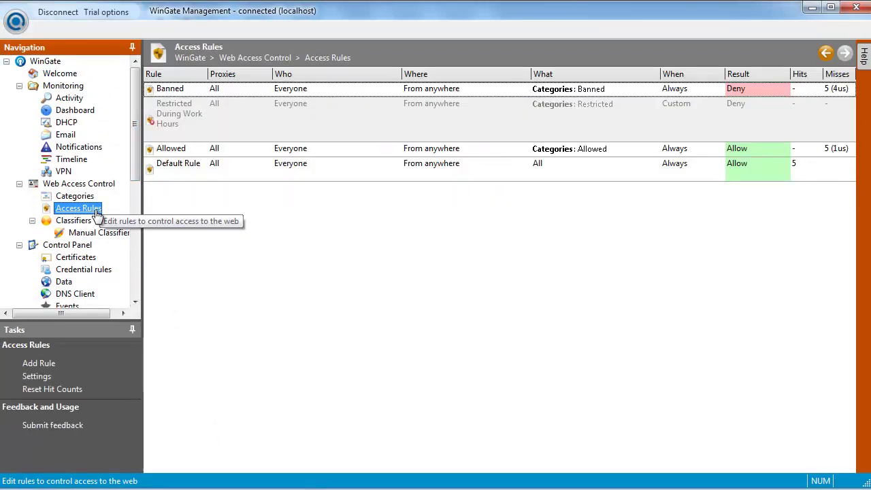
pyautogui.click(37, 363)
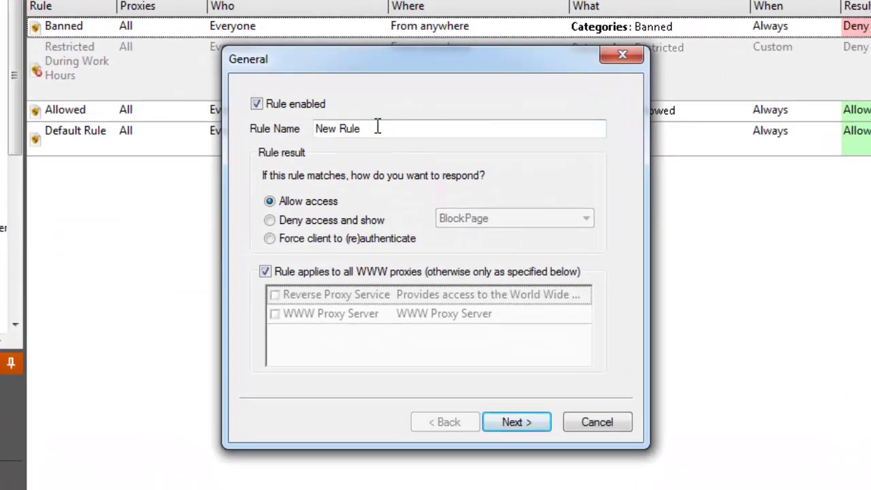
pyautogui.moveTo(395, 157); pyautogui.dragTo(341, 154)
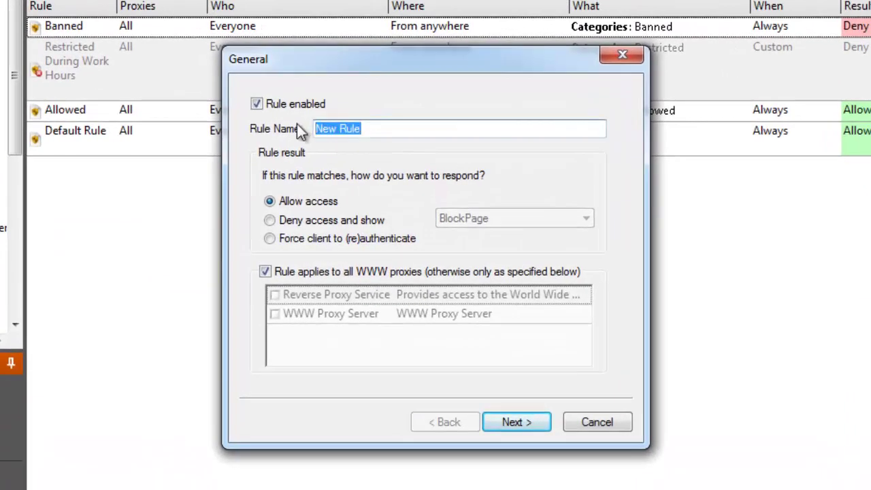
pyautogui.write('Secure reverse proxy')
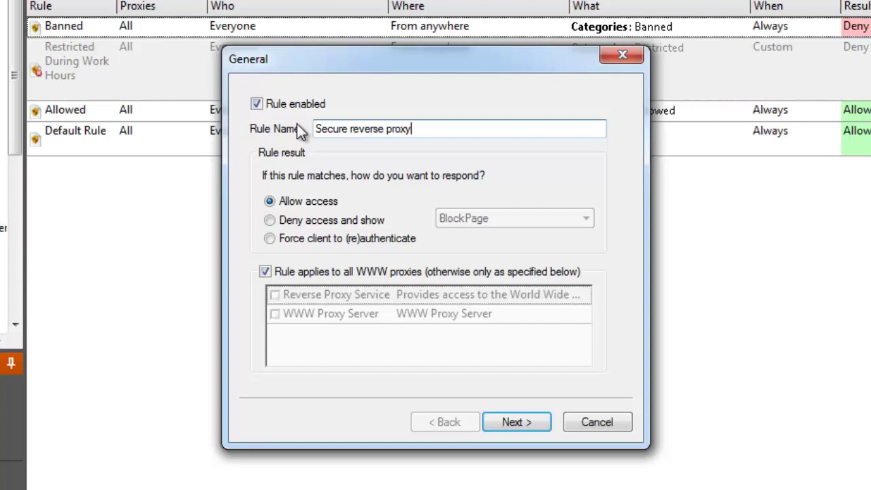
# Make the rule deny access with BlockPage and apply only to the Reverse Proxy Service
pyautogui.click(270, 220)
pyautogui.click(265, 272)
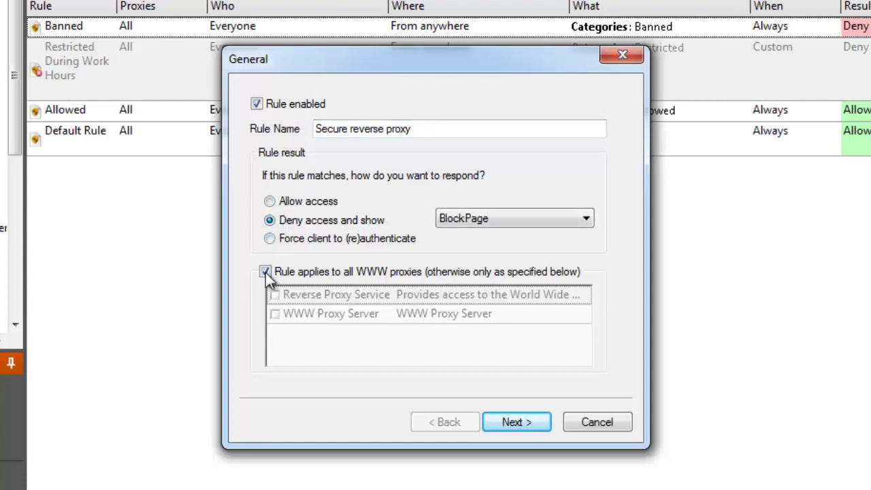
pyautogui.click(274, 295)
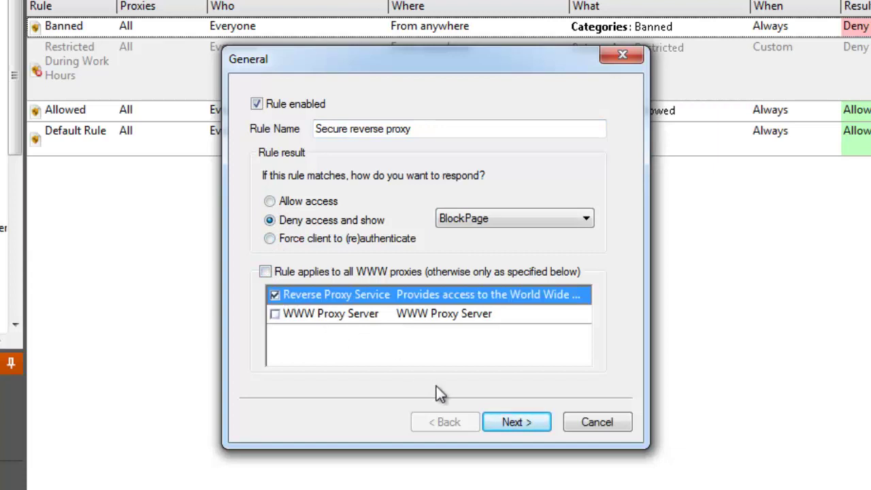
pyautogui.click(499, 420)
# Apply the access rule to everyone and accept the default location setting
pyautogui.click(406, 107)
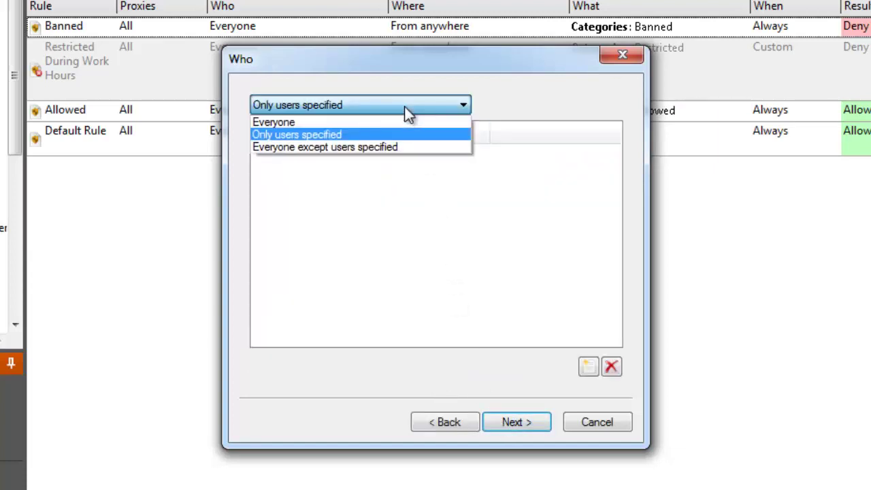
pyautogui.click(404, 121)
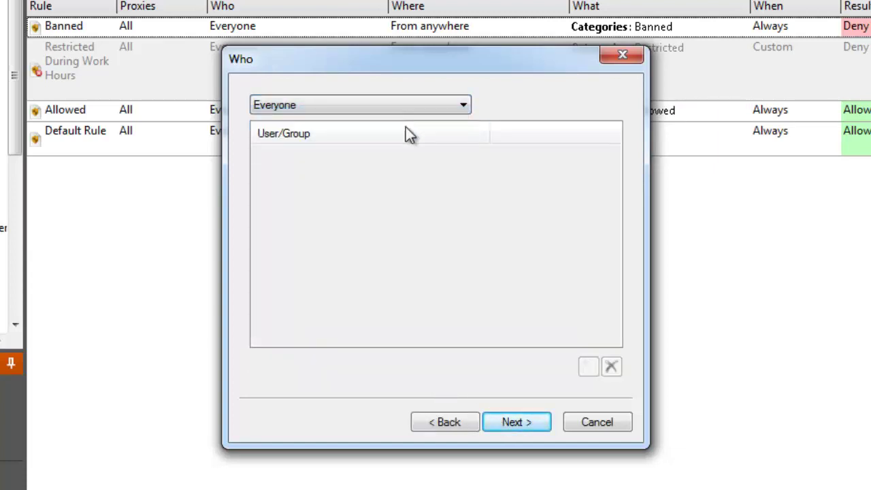
pyautogui.click(517, 422)
pyautogui.click(519, 423)
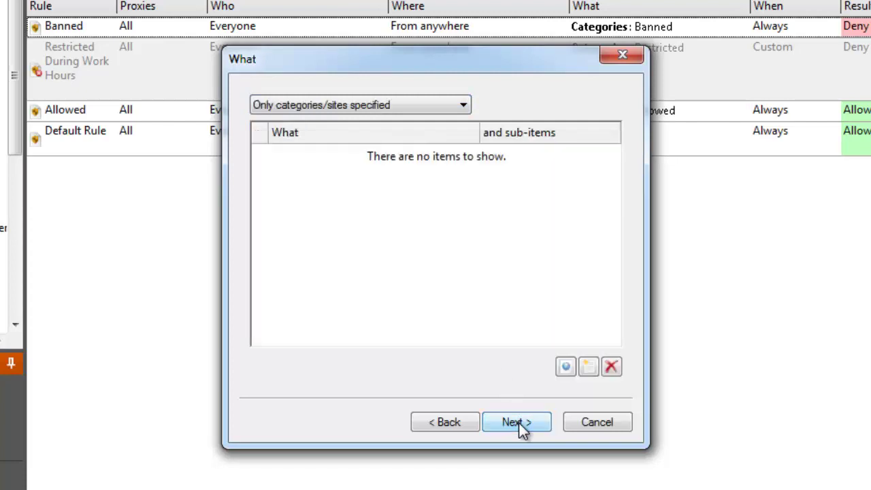
# Make the rule cover all categories and sites except the specific site reverse.wingate.com, and finish the rule
pyautogui.click(425, 109)
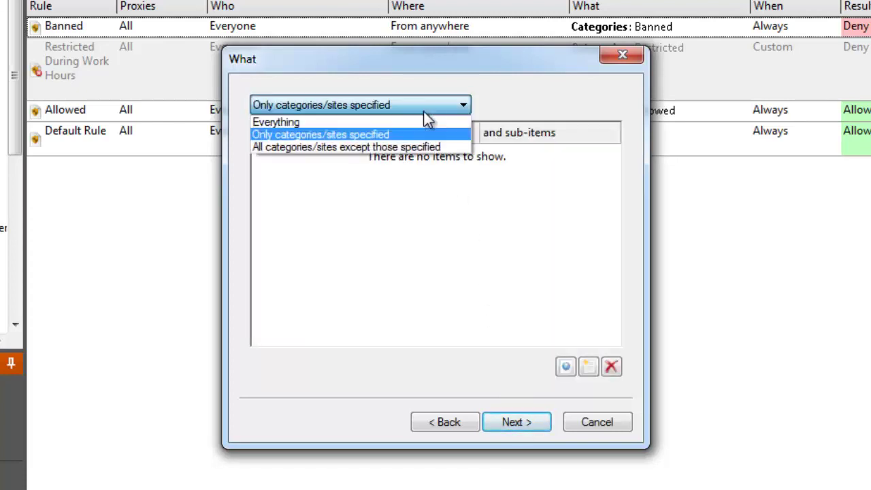
pyautogui.click(428, 147)
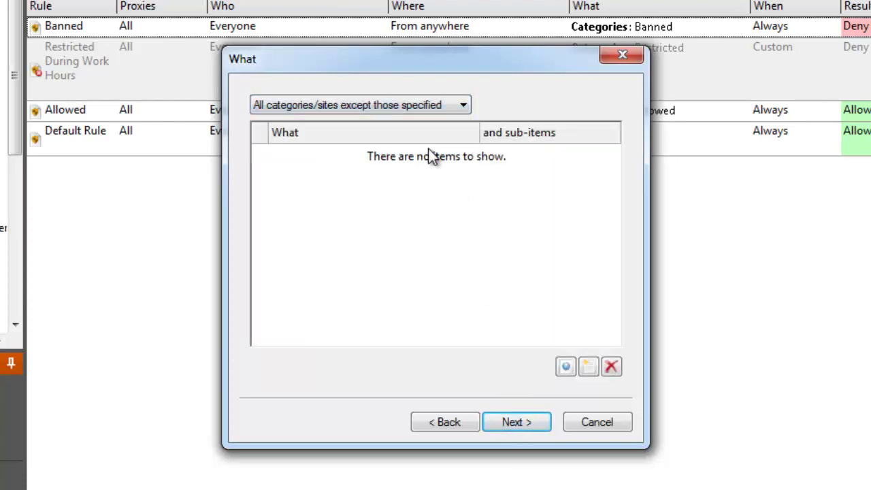
pyautogui.click(565, 369)
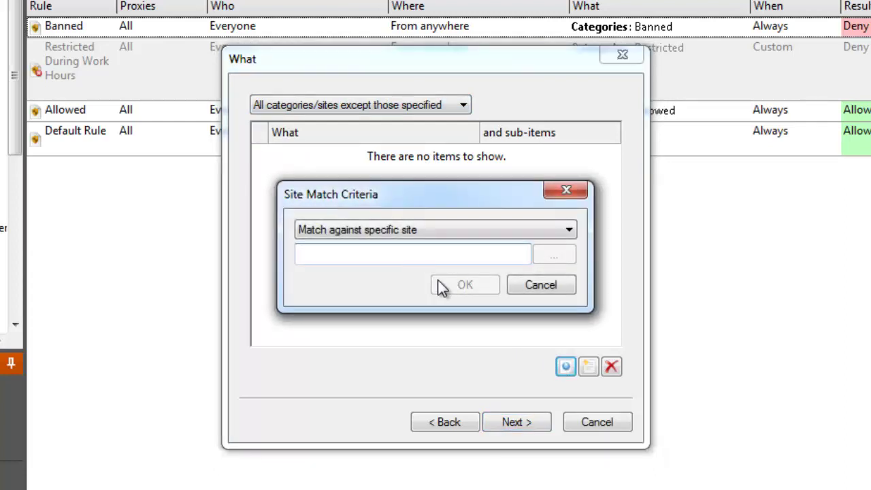
pyautogui.write('rever')
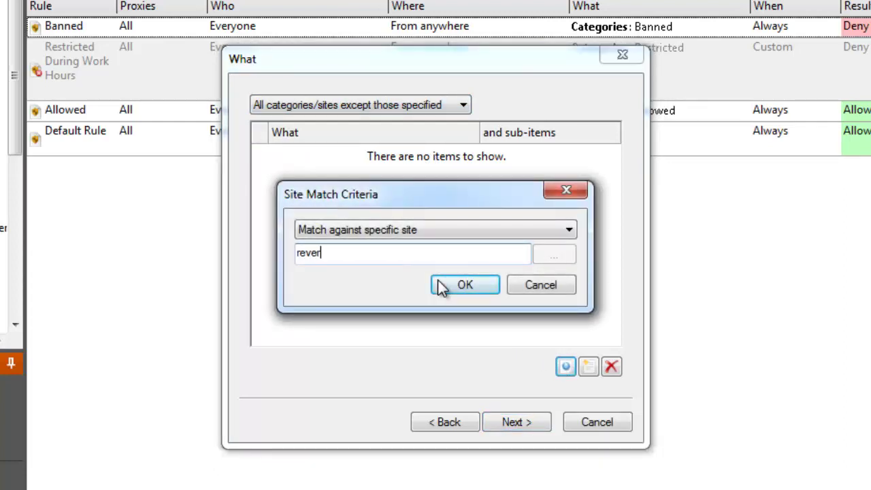
pyautogui.write('se.wingate.')
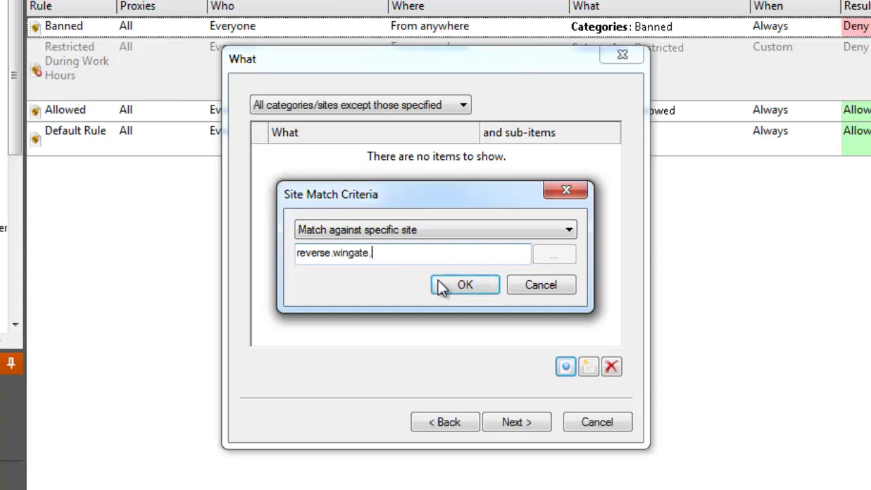
pyautogui.write('com')
pyautogui.click(436, 289)
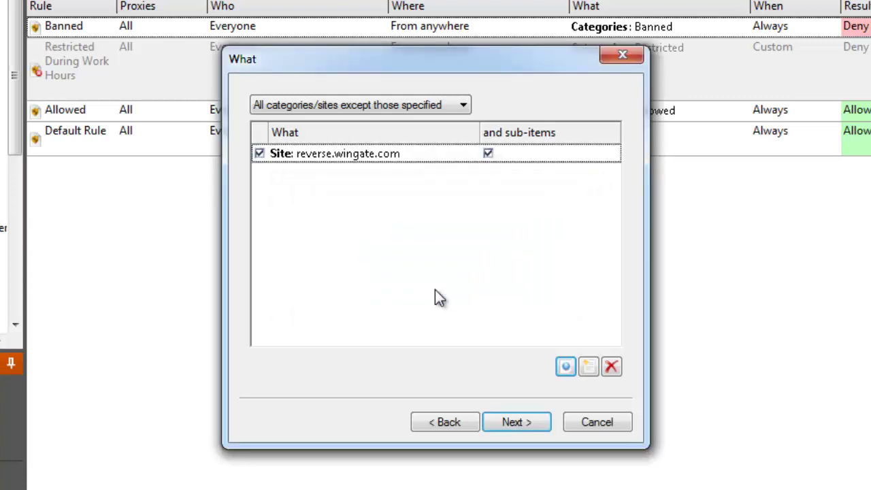
pyautogui.click(525, 423)
pyautogui.click(525, 423)
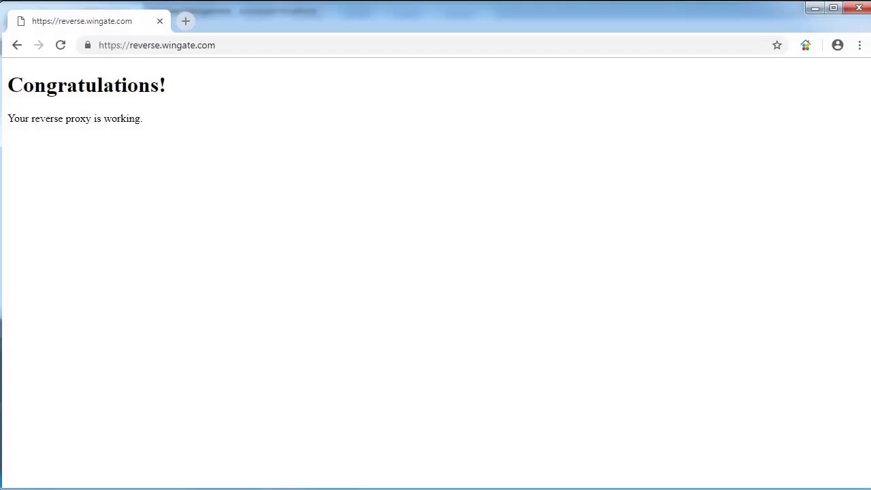
# In Chrome, find the proxy settings by searching the browser settings for "proxy" and open the LAN settings
pyautogui.click(861, 46)
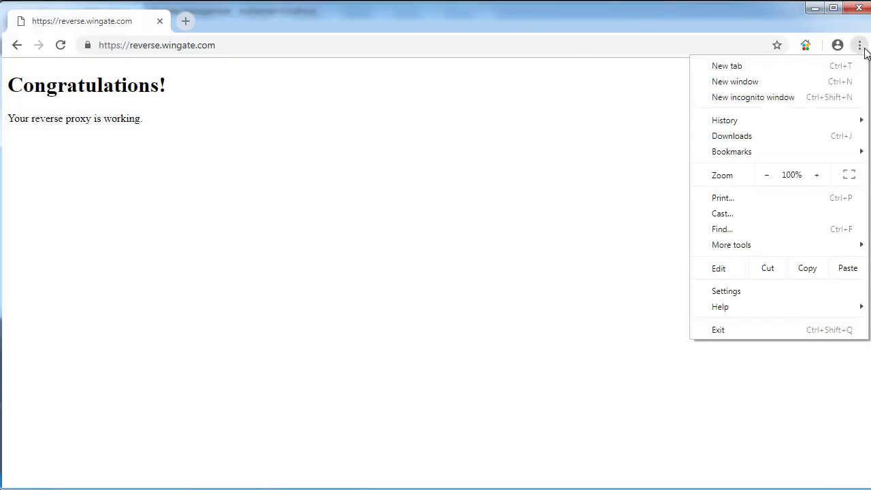
pyautogui.click(760, 294)
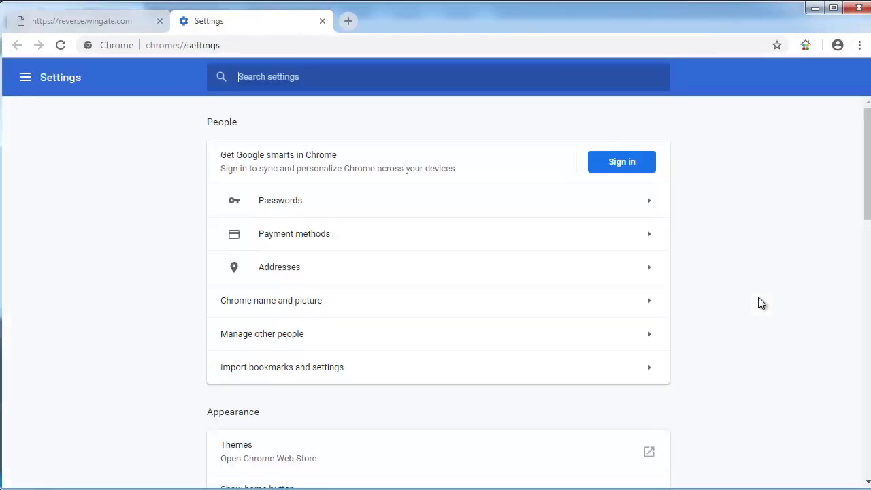
pyautogui.write('proxy')
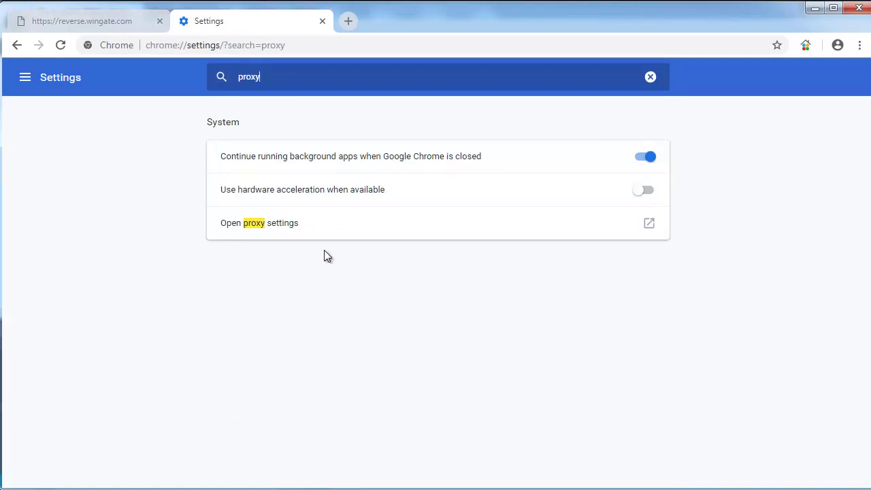
pyautogui.click(282, 223)
pyautogui.click(267, 310)
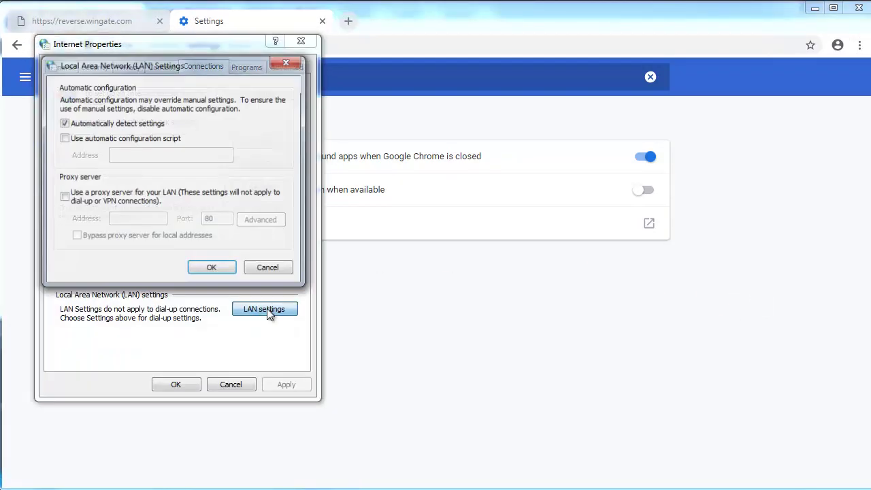
# Enable a proxy server for the LAN at address 192.168.20.100 with port 80, and confirm the connection settings
pyautogui.click(64, 196)
pyautogui.click(117, 219)
pyautogui.write('19')
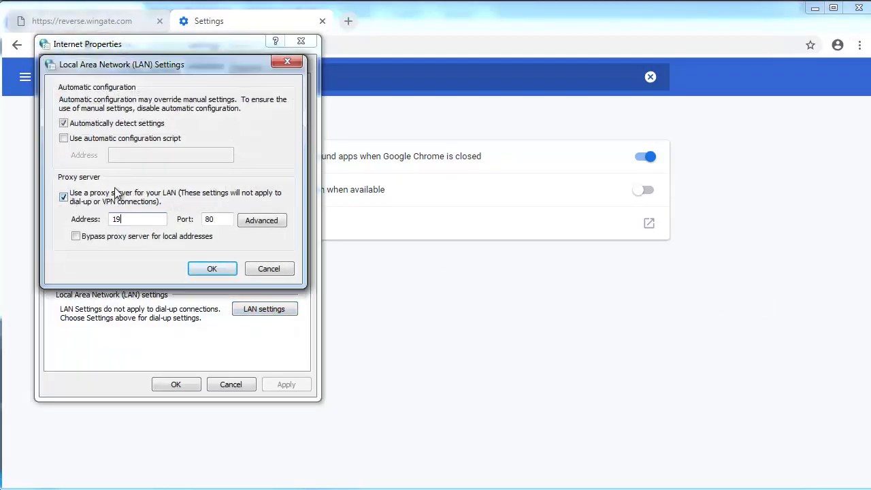
pyautogui.write('2.168.20.100')
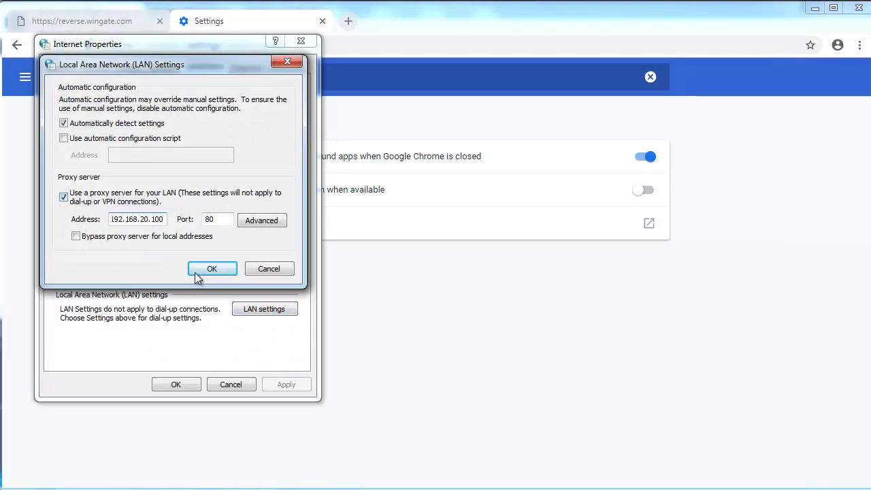
pyautogui.click(202, 271)
pyautogui.click(175, 384)
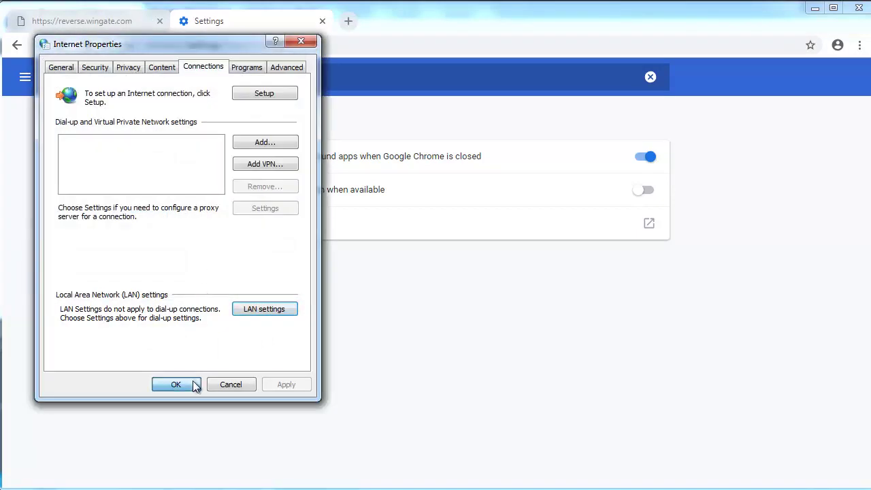
# Return to the reverse.wingate.com page and load microsoft.com in its place to test the access rule
pyautogui.click(104, 27)
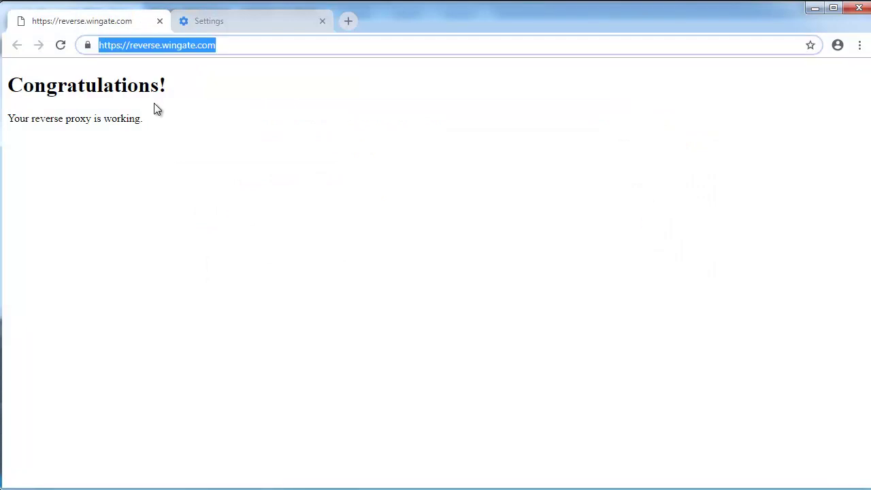
pyautogui.write('microsoft.com')
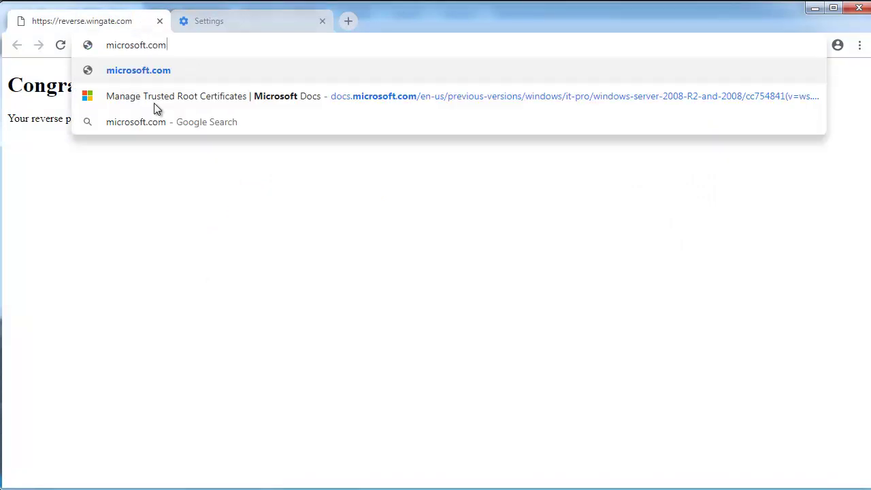
pyautogui.press('Return')
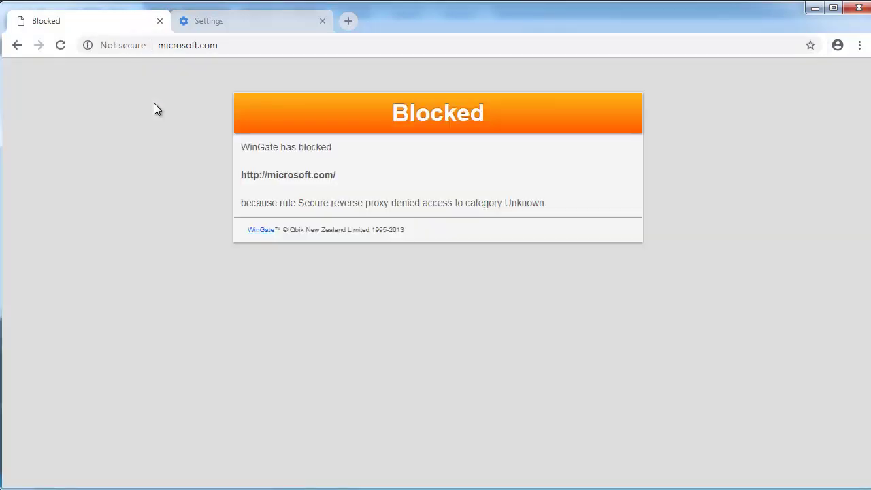